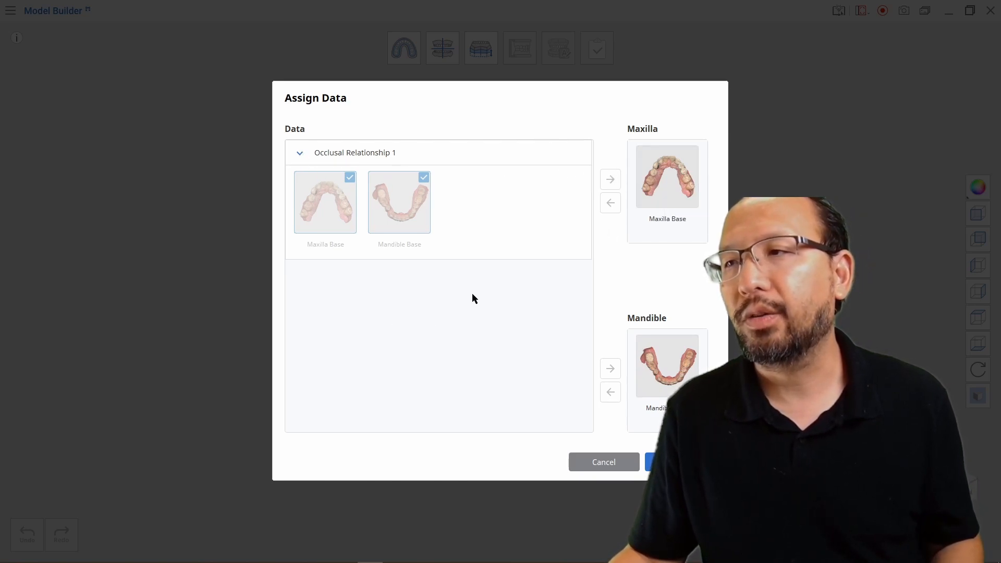
- Return Maxilla Base and Mandible Base from their arch slots to the data list
click(661, 183)
click(610, 203)
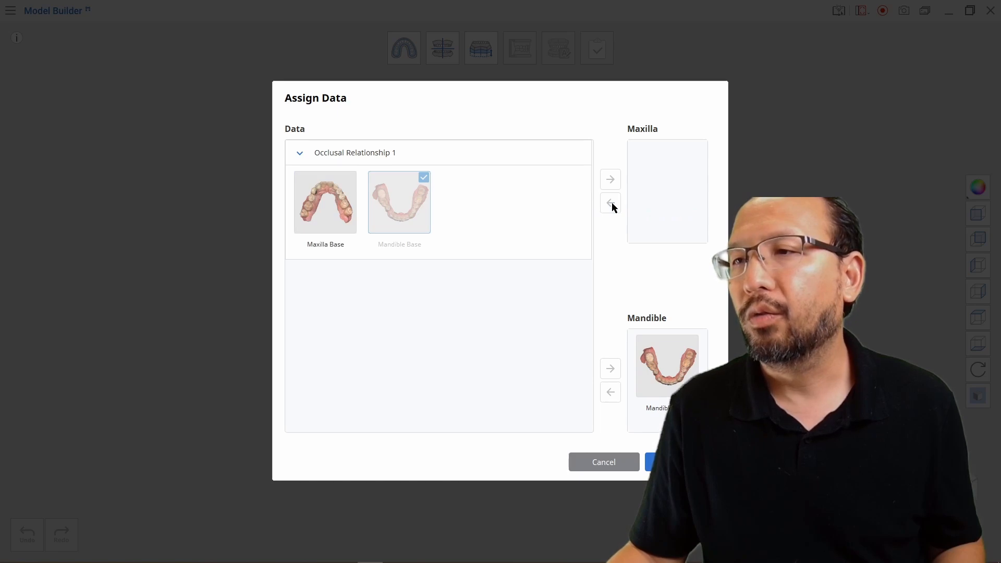
click(647, 367)
click(610, 392)
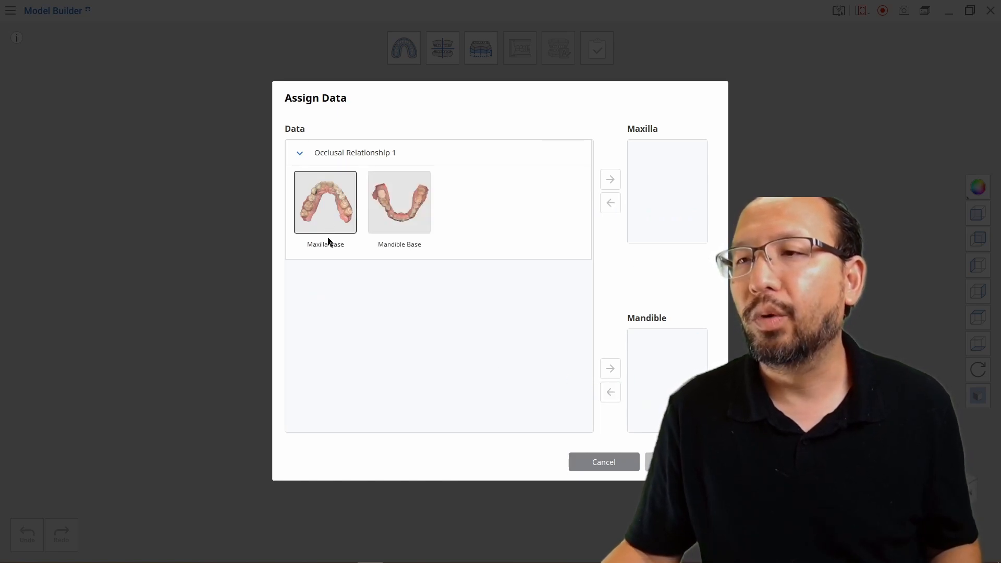
- Assign Maxilla Base as the maxilla and Mandible Base as the mandible, then confirm
click(326, 214)
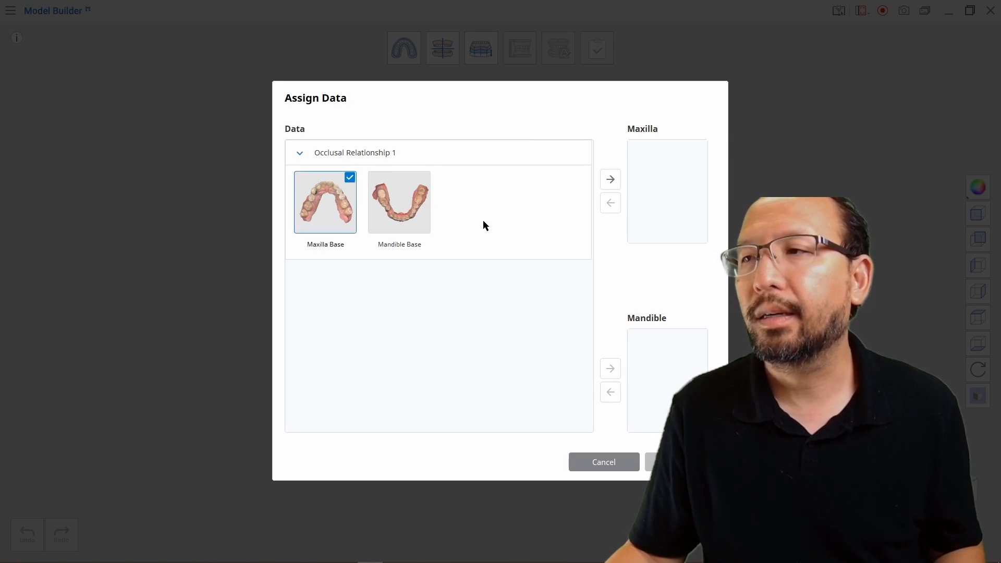
click(609, 180)
click(403, 208)
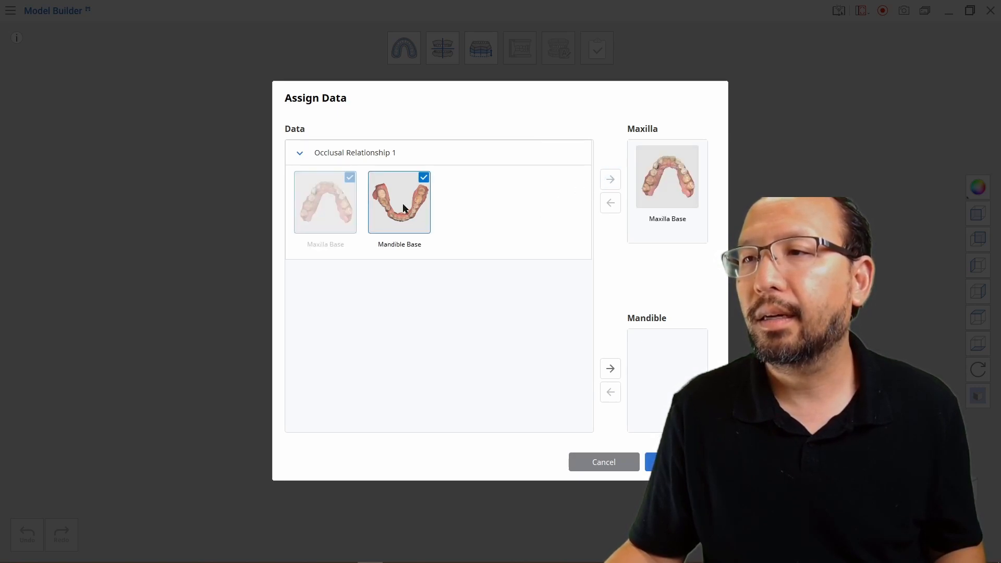
click(610, 368)
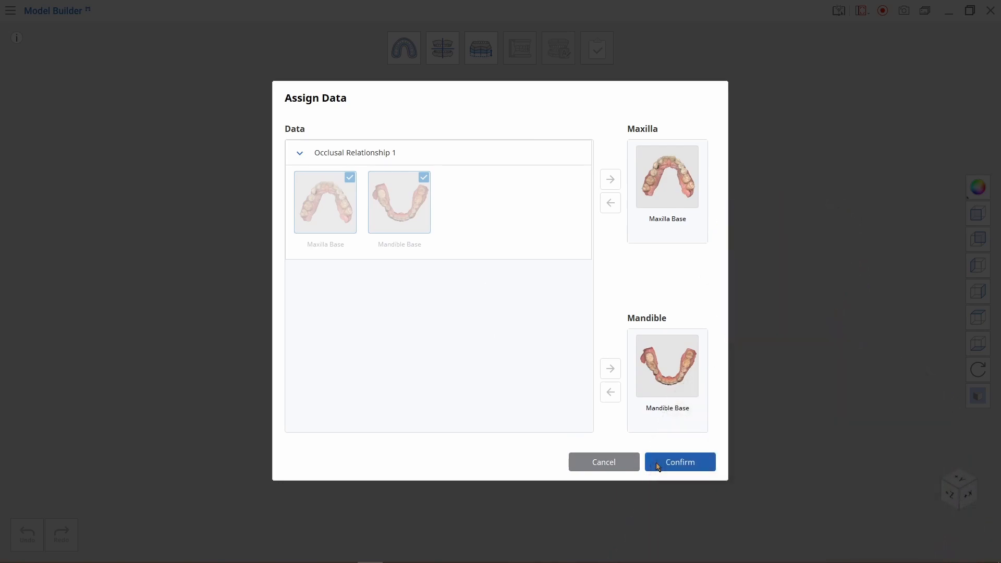
click(658, 465)
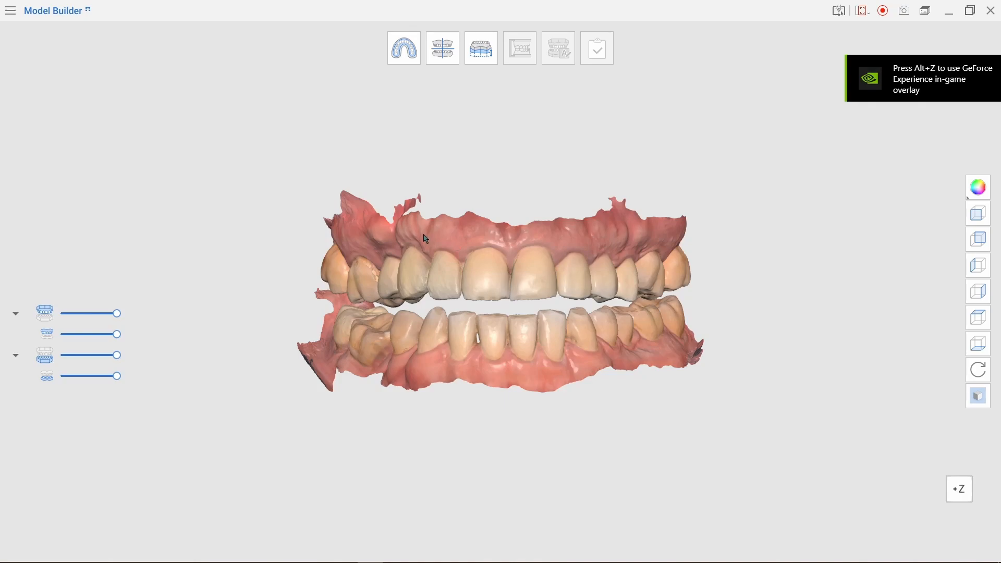
right_drag(382, 165, 377, 277)
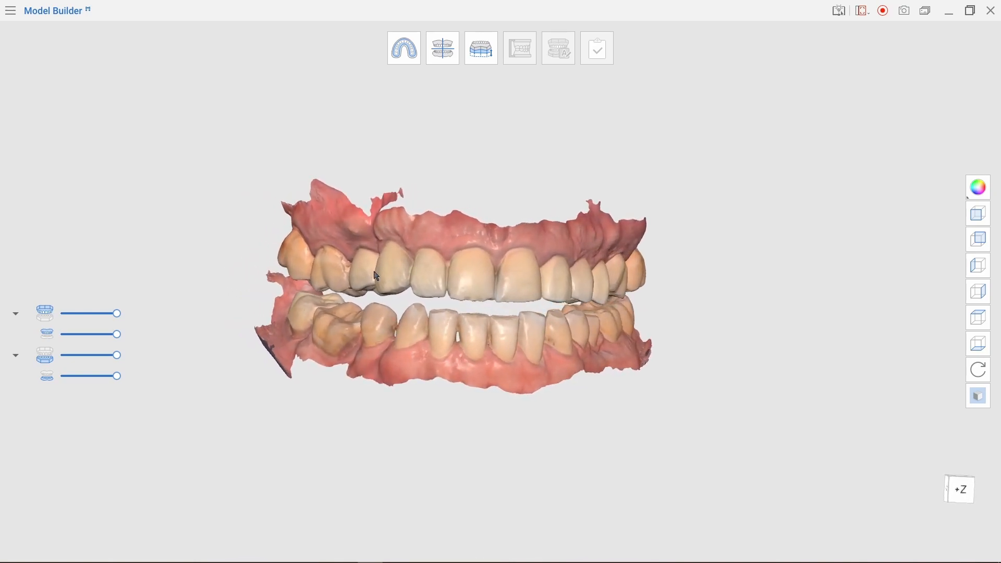
right_drag(430, 238, 475, 154)
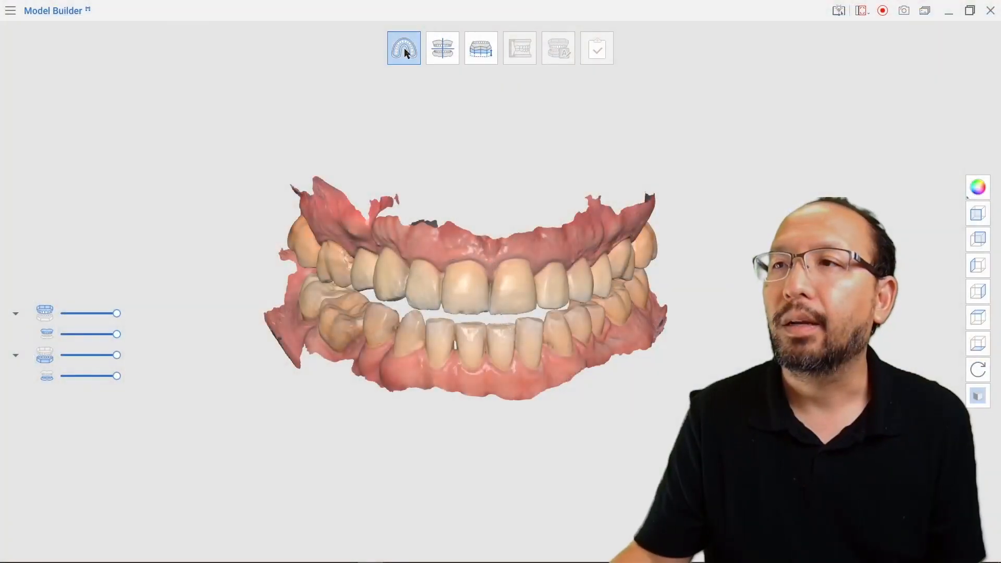
- In Area Designation Mode, widen the base selection on both arches with Expand Selection, then continue
click(405, 50)
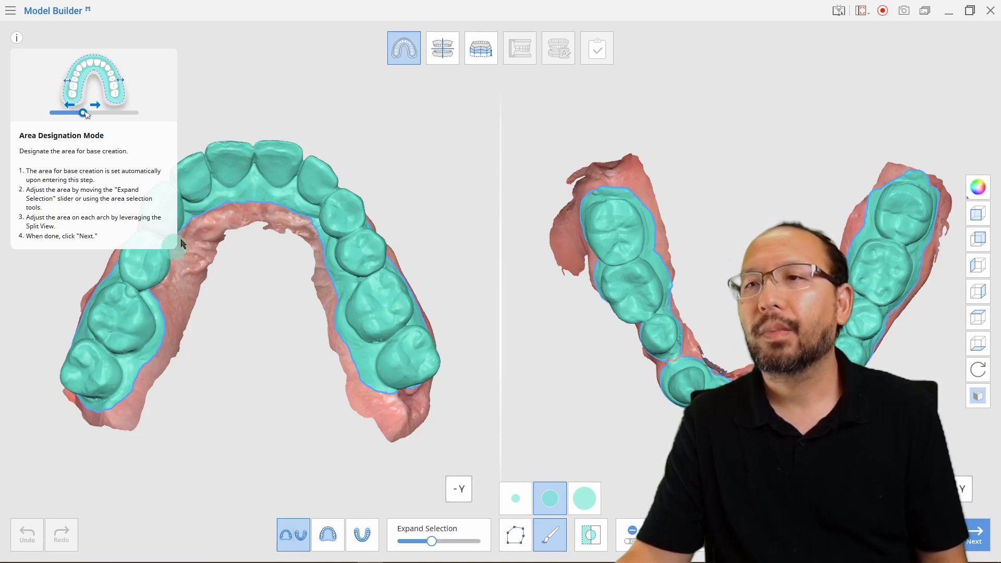
right_drag(442, 230, 233, 352)
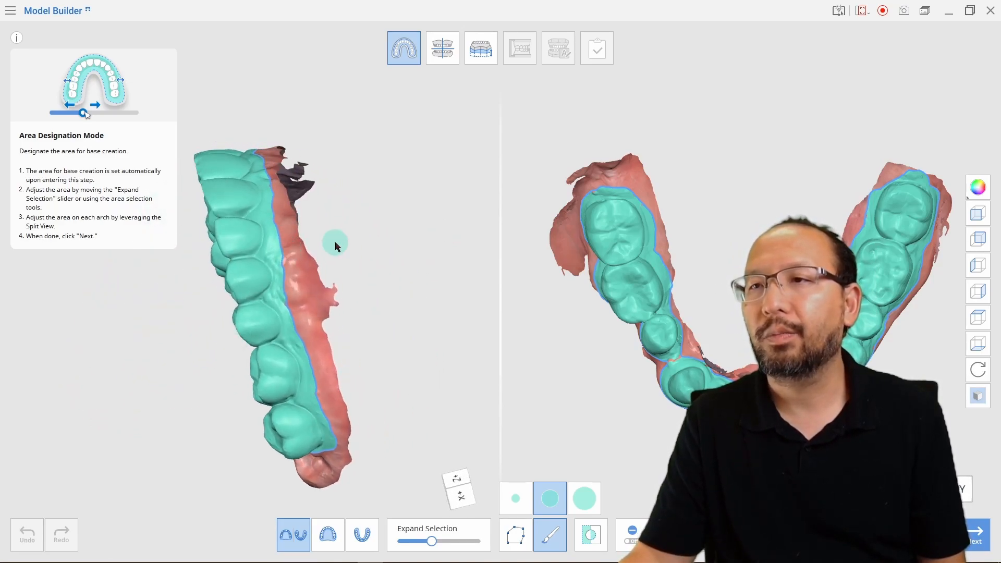
right_drag(373, 208, 271, 245)
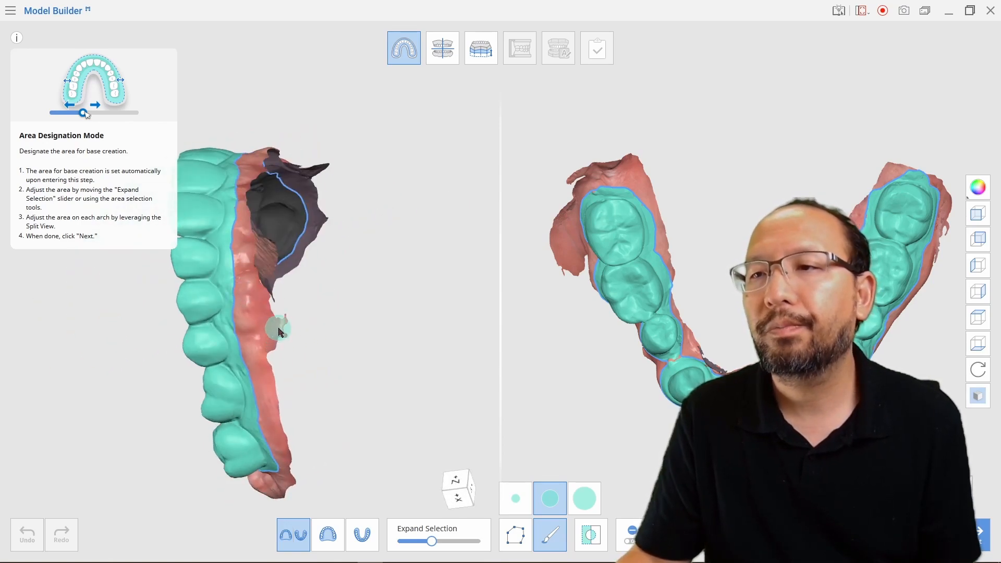
right_drag(287, 338, 474, 257)
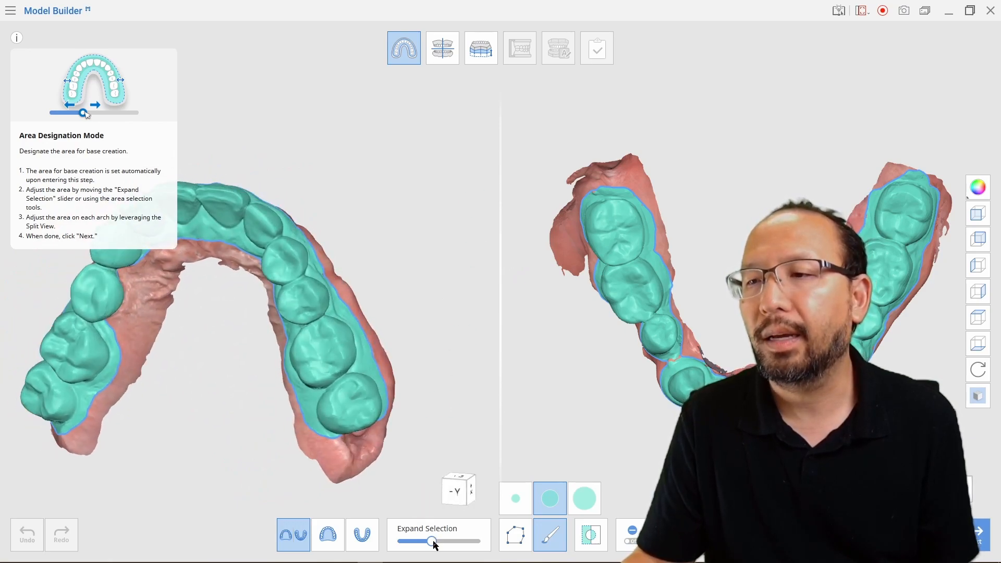
drag(436, 545, 435, 542)
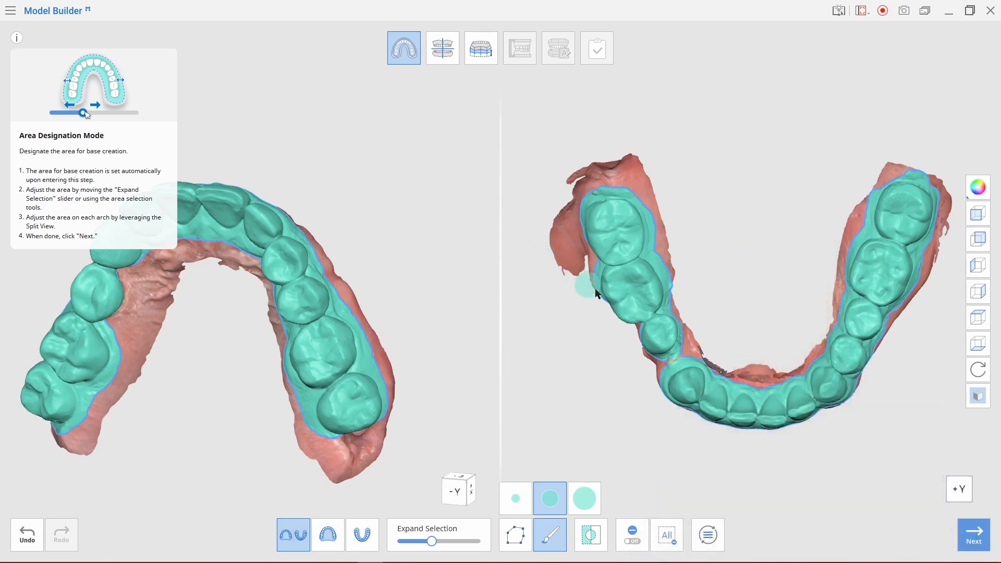
click(973, 537)
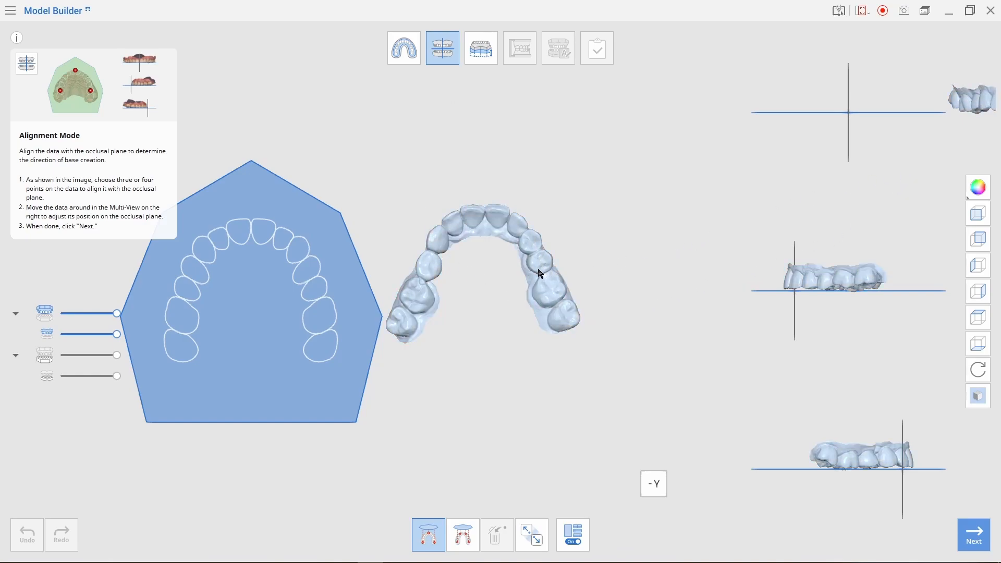
- Place three alignment points on the left molar and front teeth, adjust the arch's position, then continue
drag(553, 281, 480, 265)
click(443, 254)
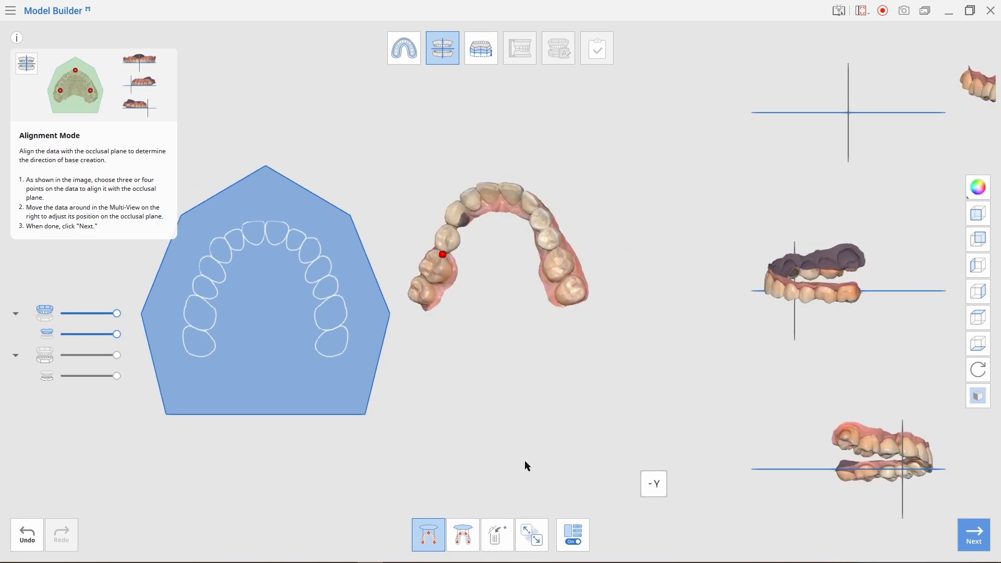
right_drag(492, 295, 546, 317)
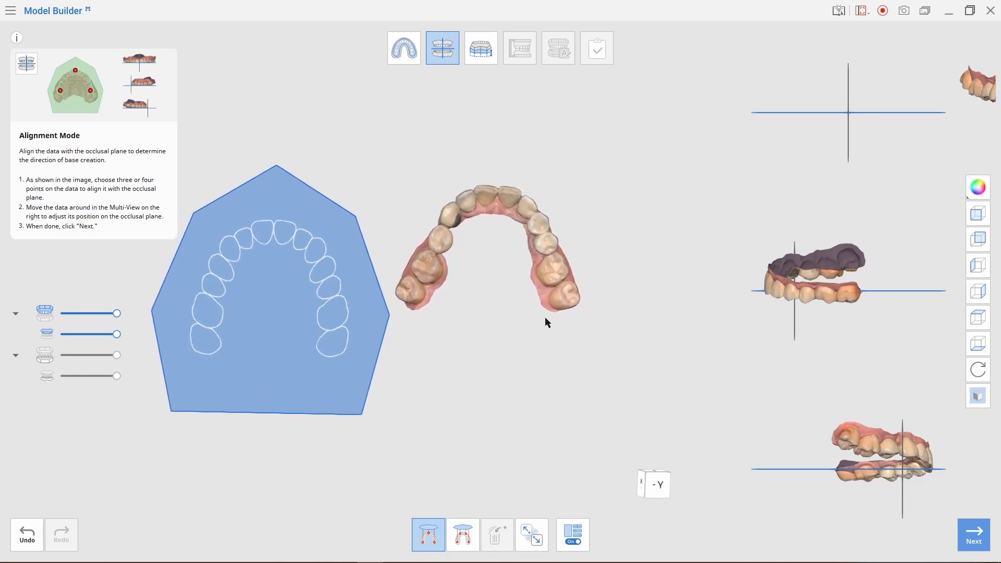
click(430, 536)
click(432, 269)
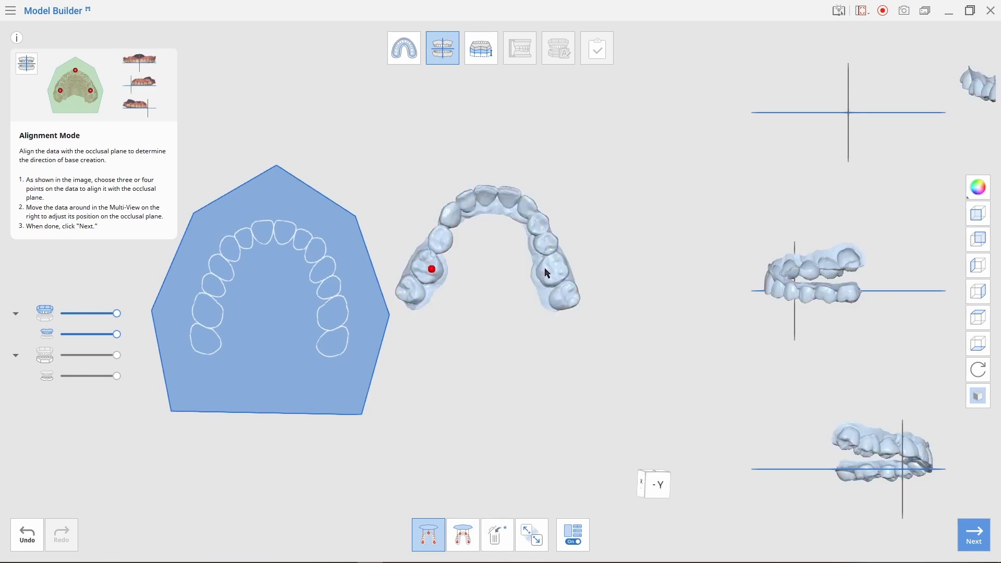
click(500, 195)
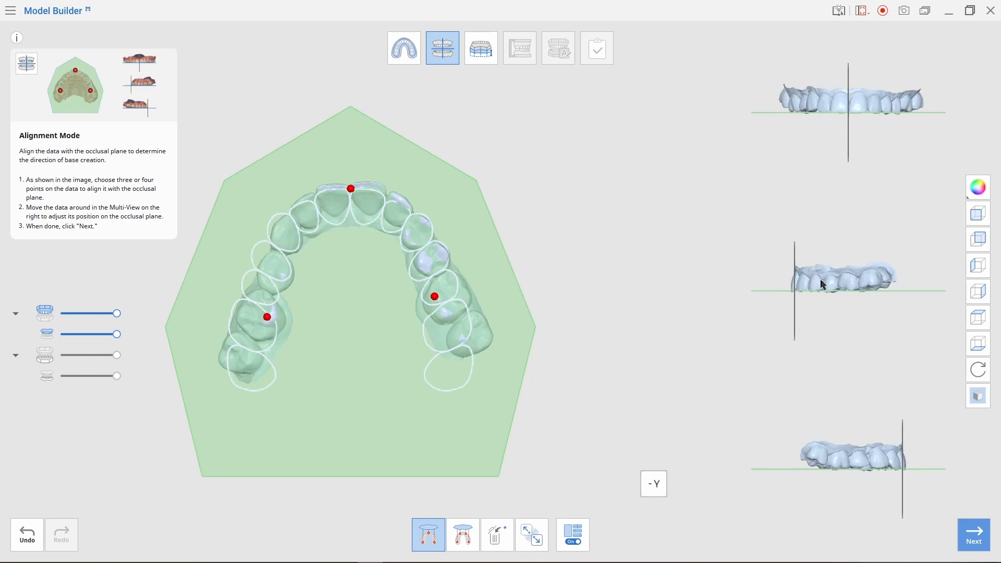
drag(823, 284, 829, 285)
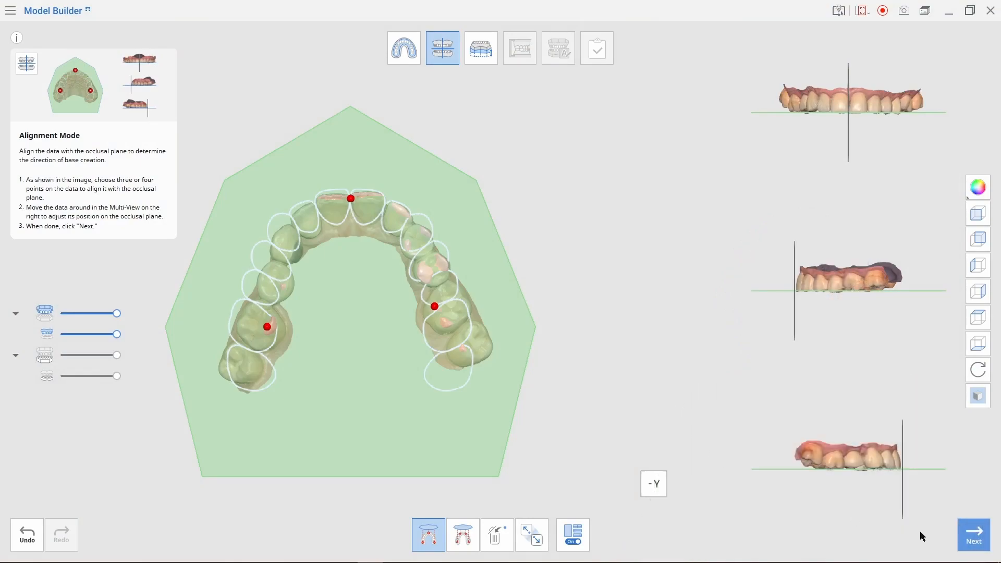
click(973, 534)
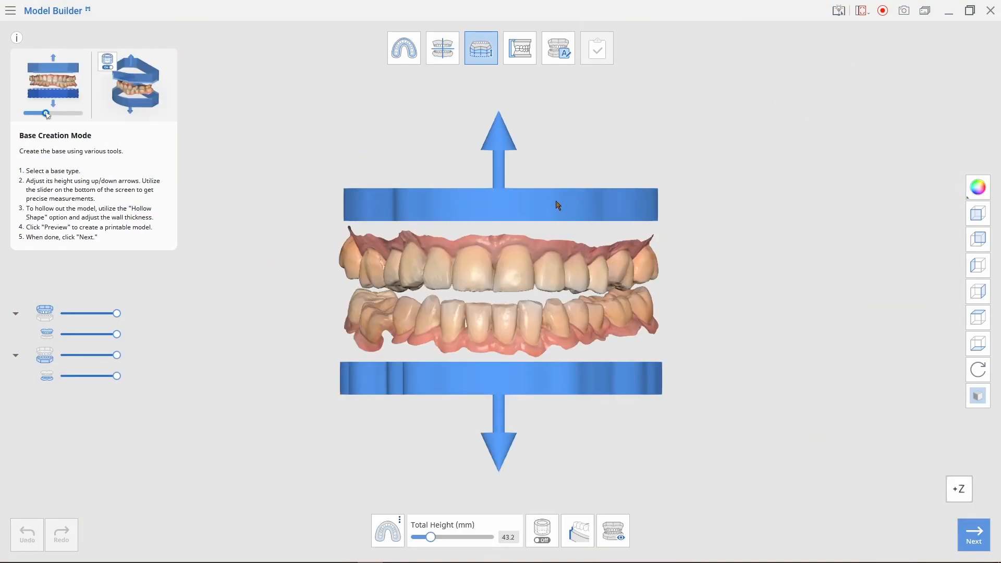
- Set the base total height to 44.8 mm, preview the printable bases, then advance to Articulator Mode
drag(435, 542, 433, 542)
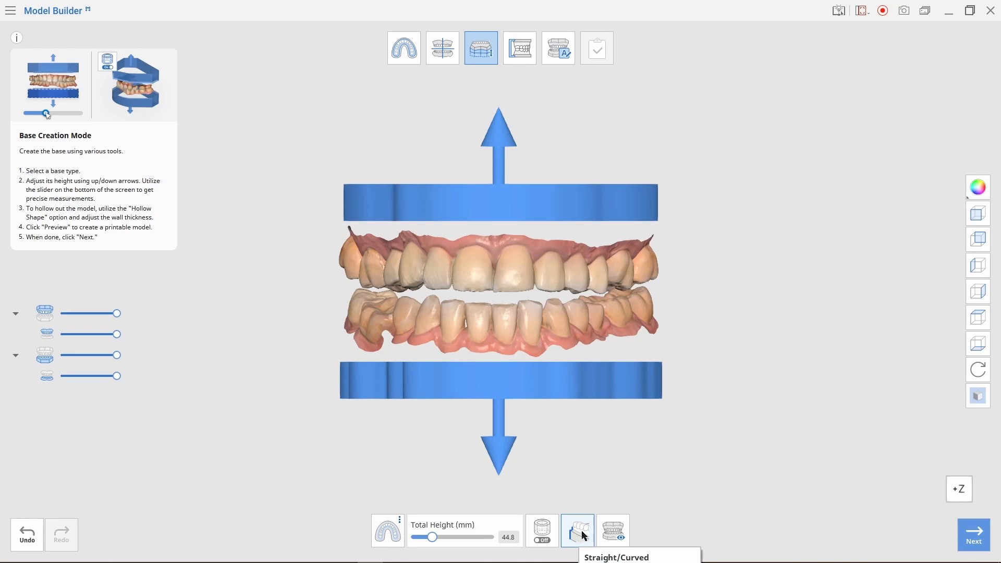
click(613, 531)
right_drag(698, 375, 677, 263)
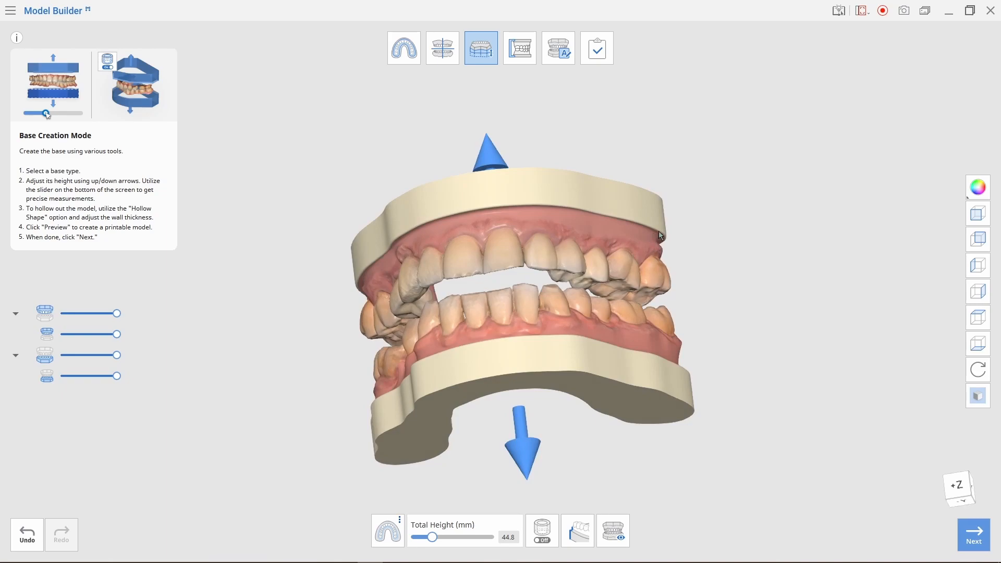
right_drag(770, 293, 757, 316)
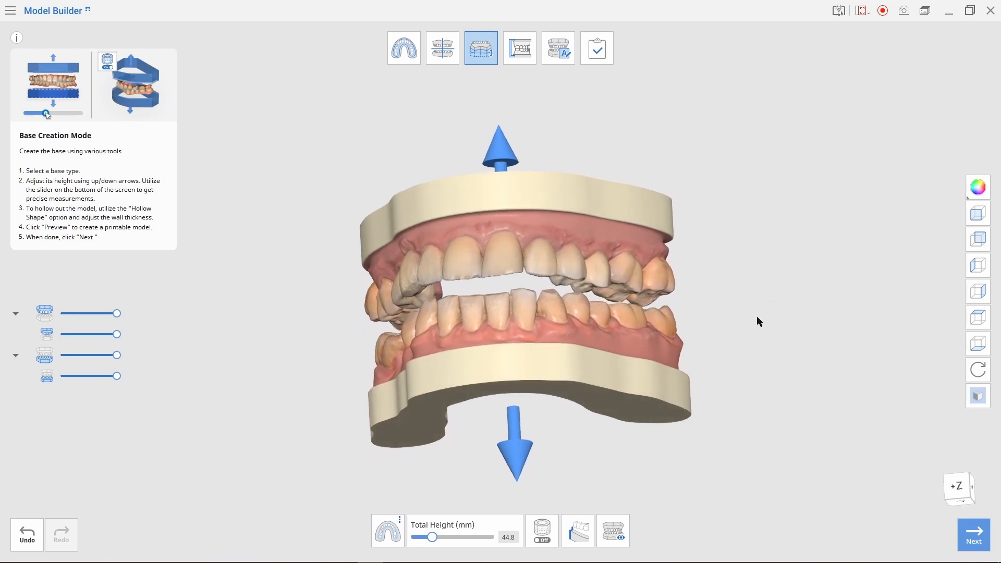
click(577, 532)
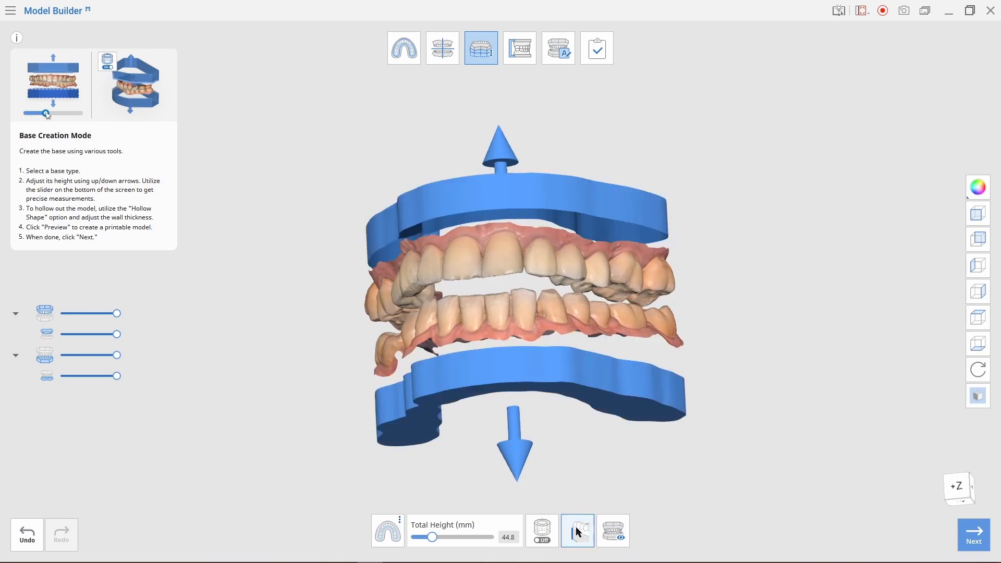
right_drag(697, 290, 713, 327)
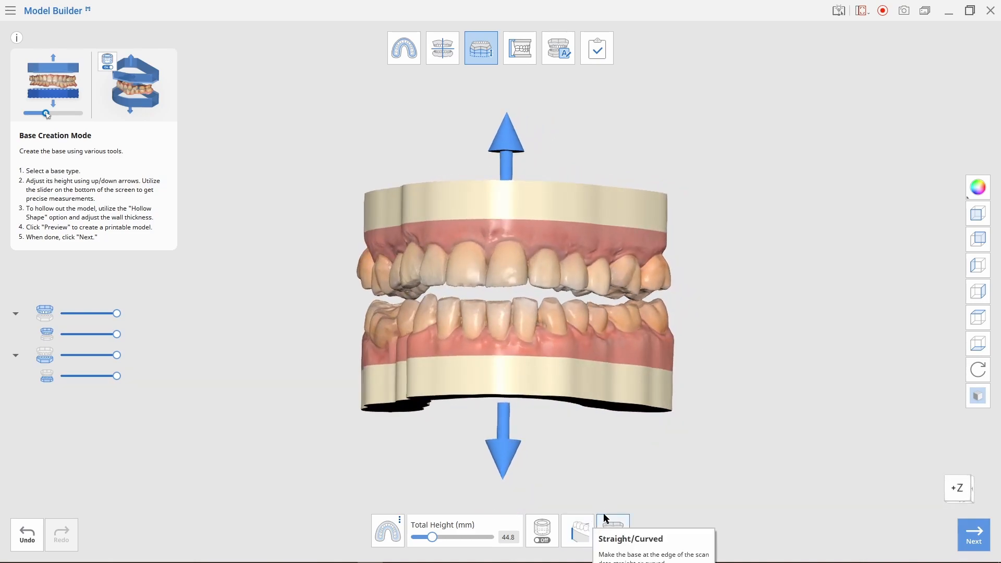
click(579, 539)
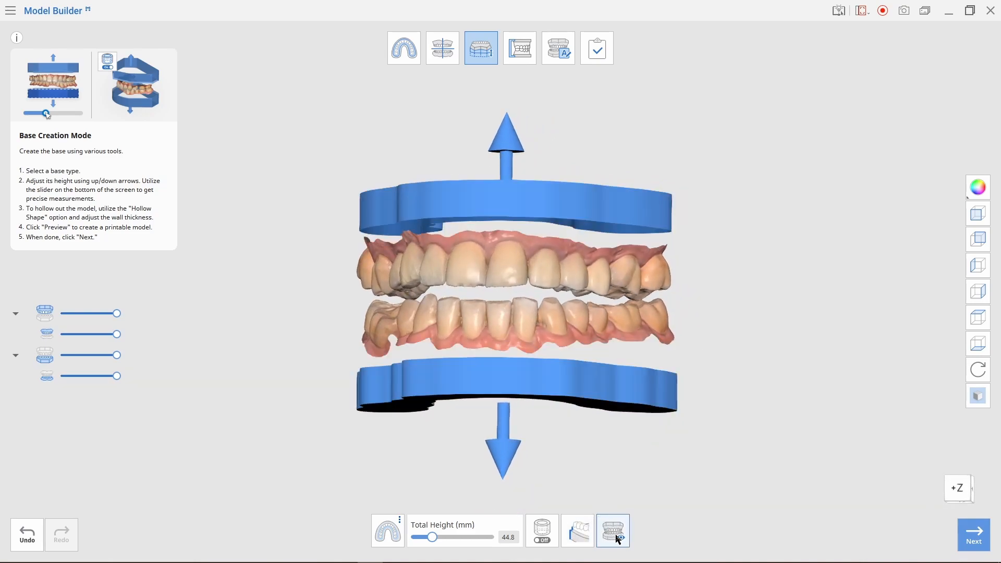
right_drag(632, 496, 695, 286)
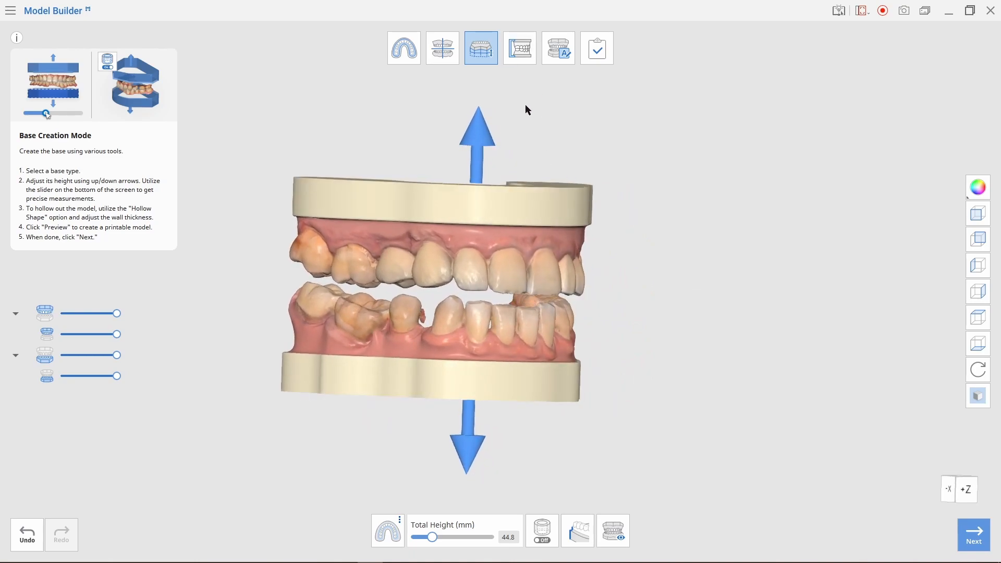
click(975, 537)
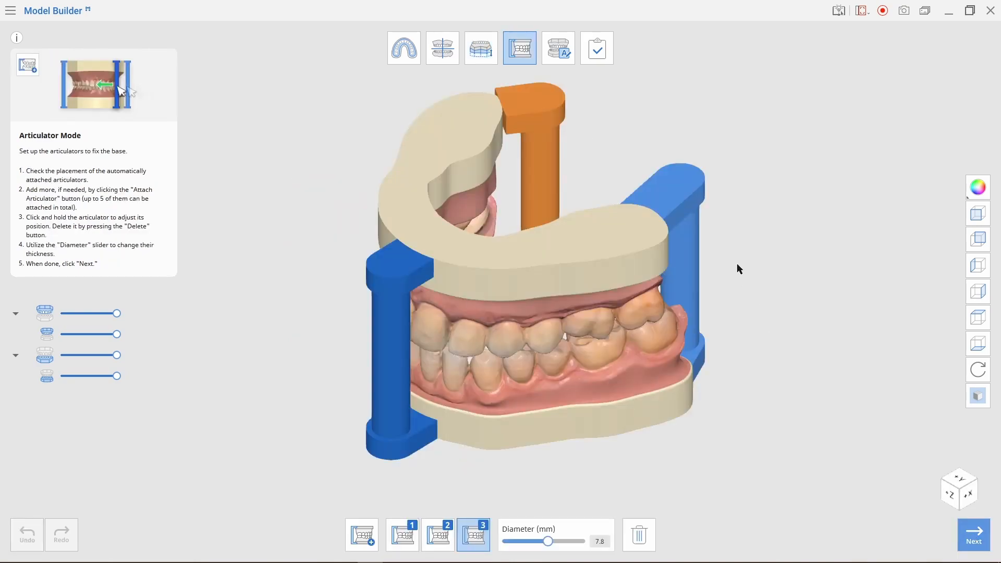
- Delete all three automatically placed articulator posts
right_drag(786, 219, 796, 253)
right_drag(746, 353, 714, 282)
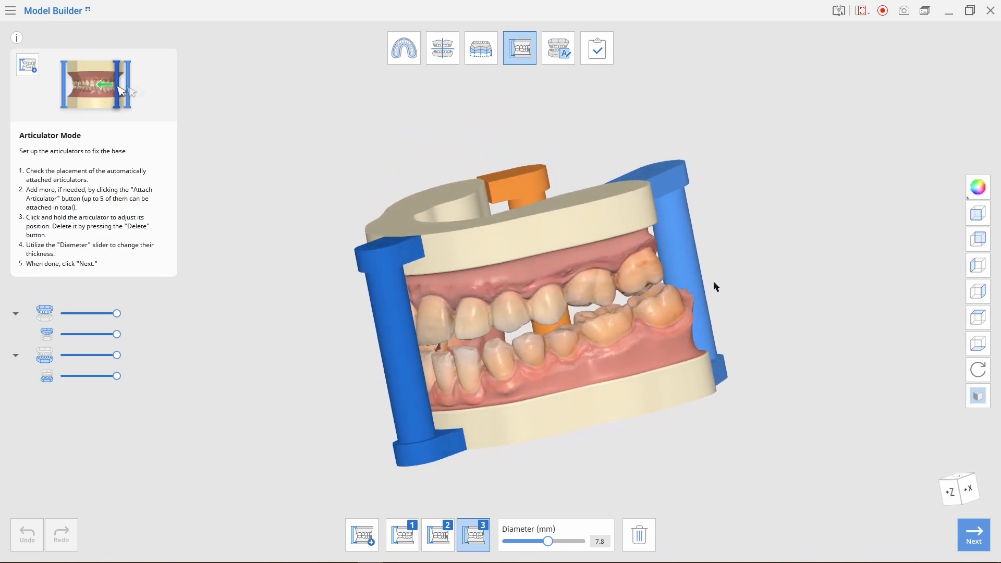
click(638, 537)
click(630, 540)
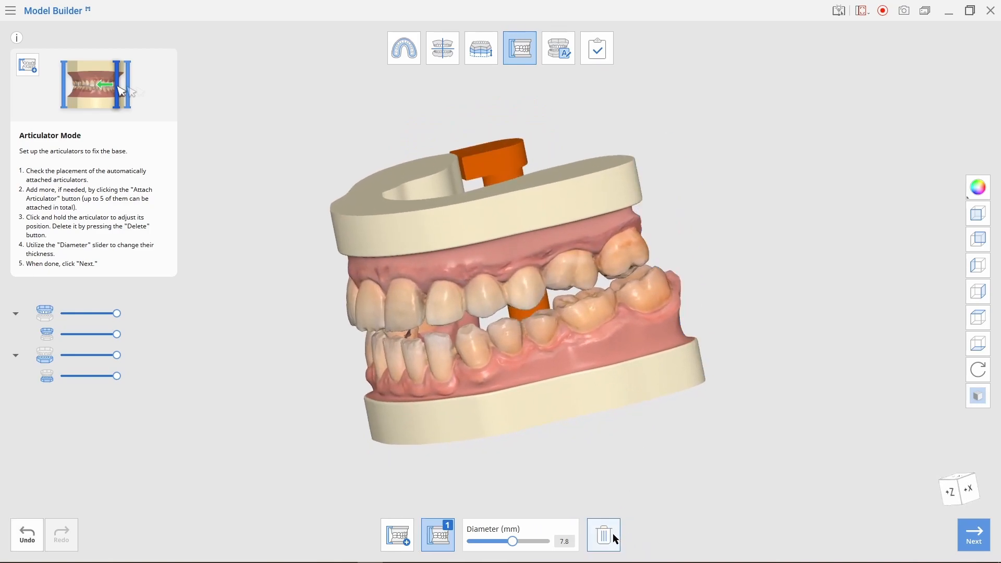
click(613, 533)
- Attach three new articulator posts and slide the left post along the base
right_drag(626, 442, 530, 497)
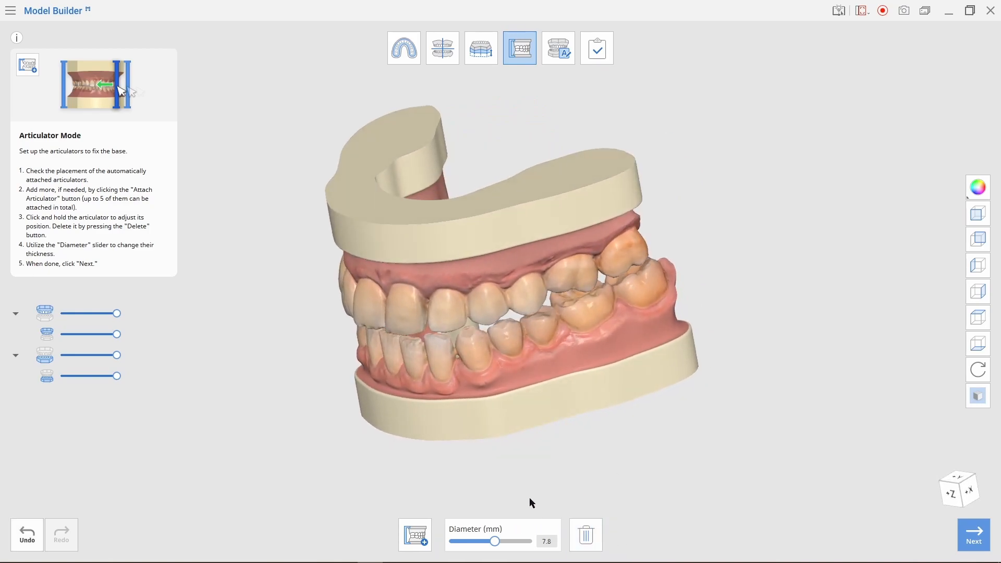
click(424, 543)
click(397, 535)
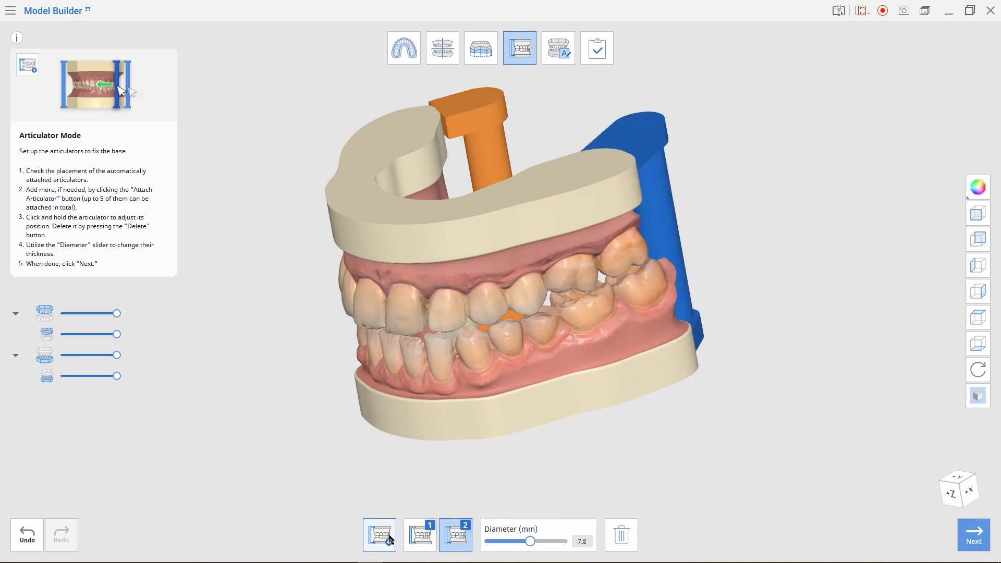
click(380, 535)
right_drag(482, 447, 628, 465)
mouse_move(360, 297)
mouse_down()
mouse_move(352, 309)
mouse_move(361, 303)
mouse_up()
right_drag(363, 307, 596, 212)
right_drag(728, 133, 733, 358)
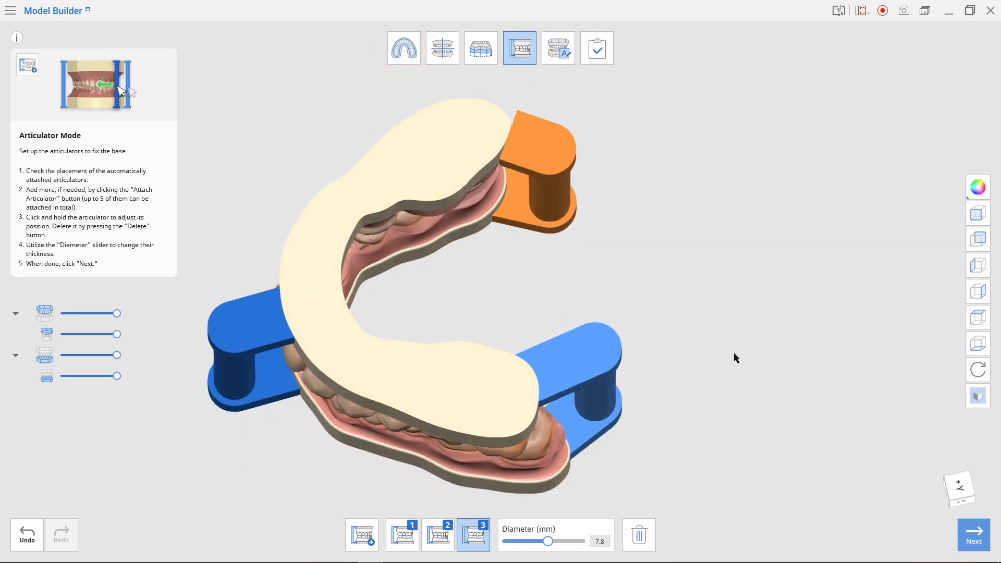
- In top view, drag the top-right post up-left and the lower-right post down-right along the bases
click(577, 142)
drag(577, 142, 570, 111)
drag(602, 377, 614, 411)
click(545, 138)
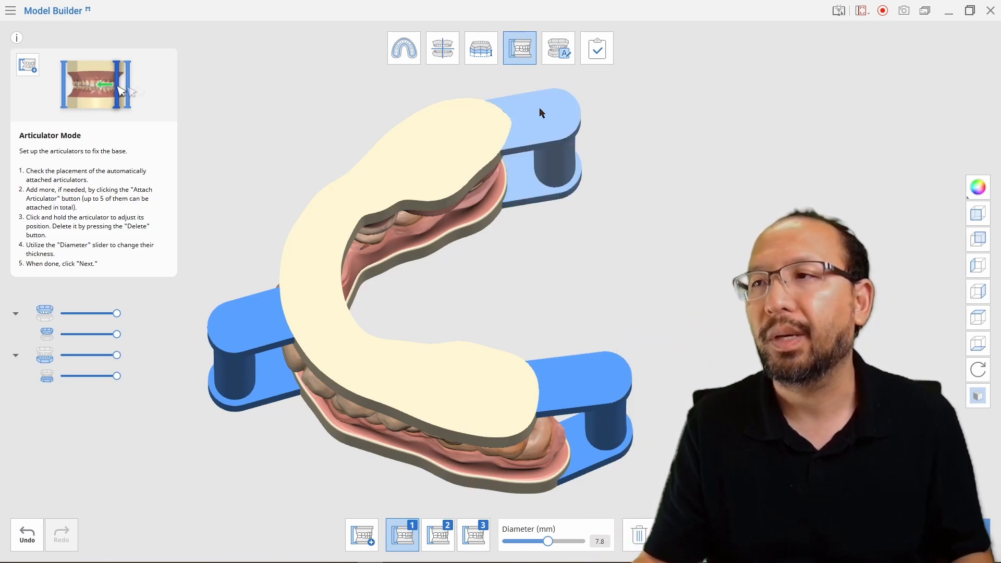
mouse_move(539, 106)
mouse_down()
mouse_move(522, 73)
mouse_move(530, 119)
mouse_up()
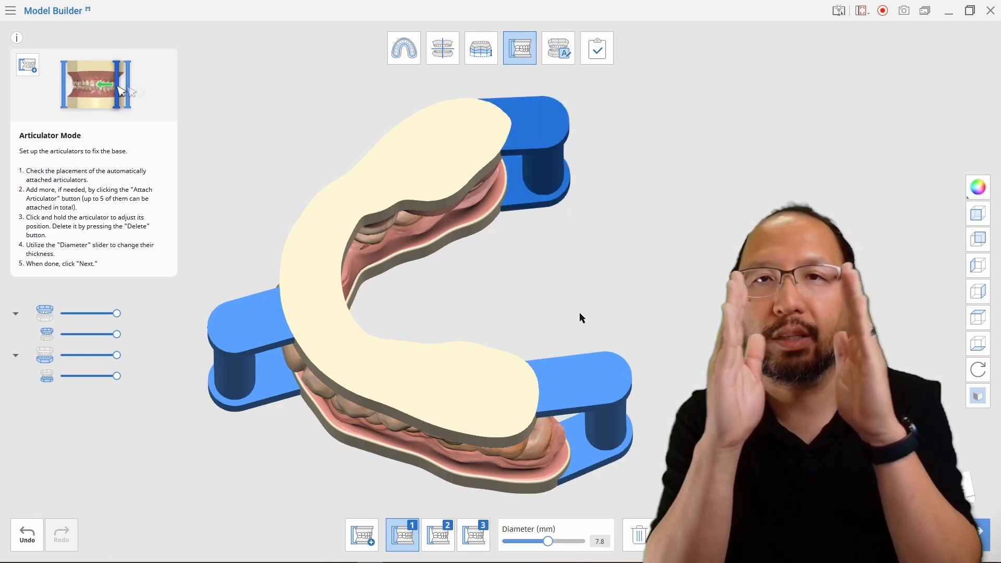
drag(562, 184, 564, 179)
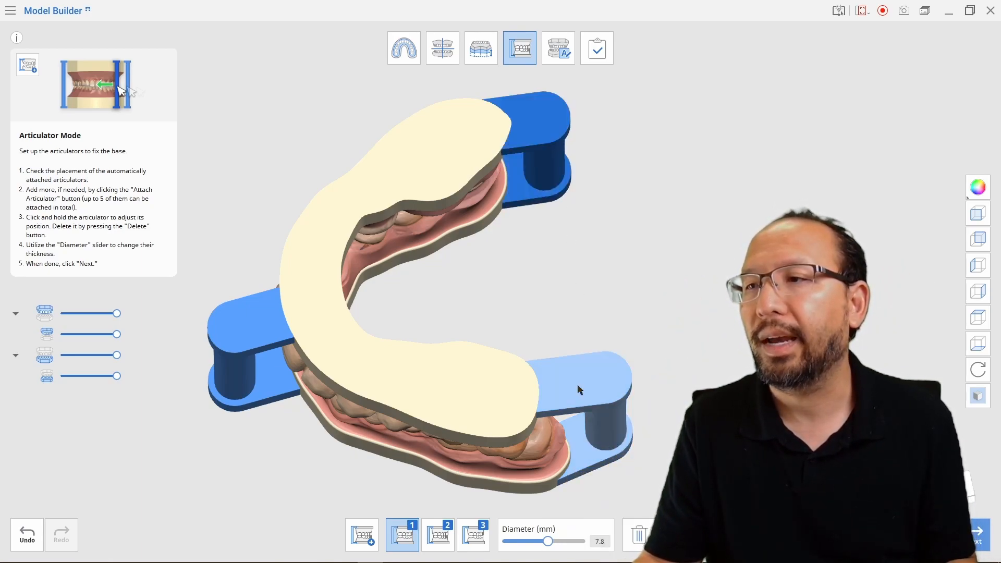
click(592, 411)
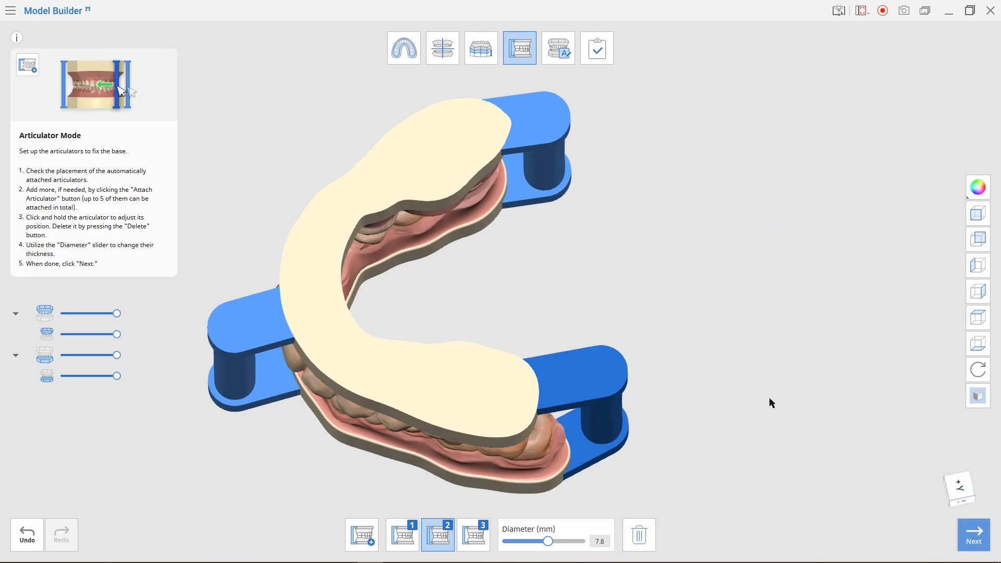
- Enter Labeling Mode and slide the lower base's case label to the right
click(974, 538)
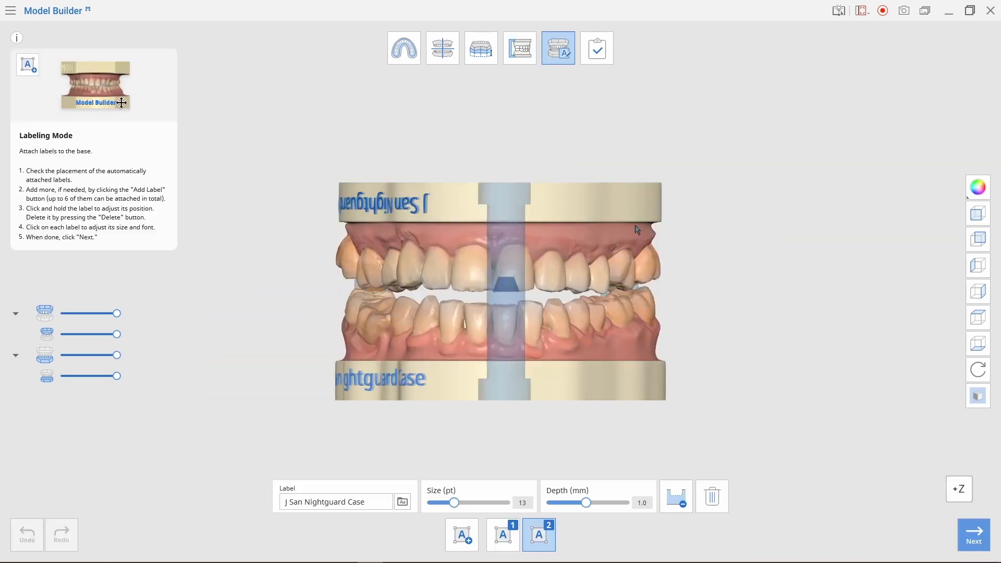
right_drag(471, 150, 559, 185)
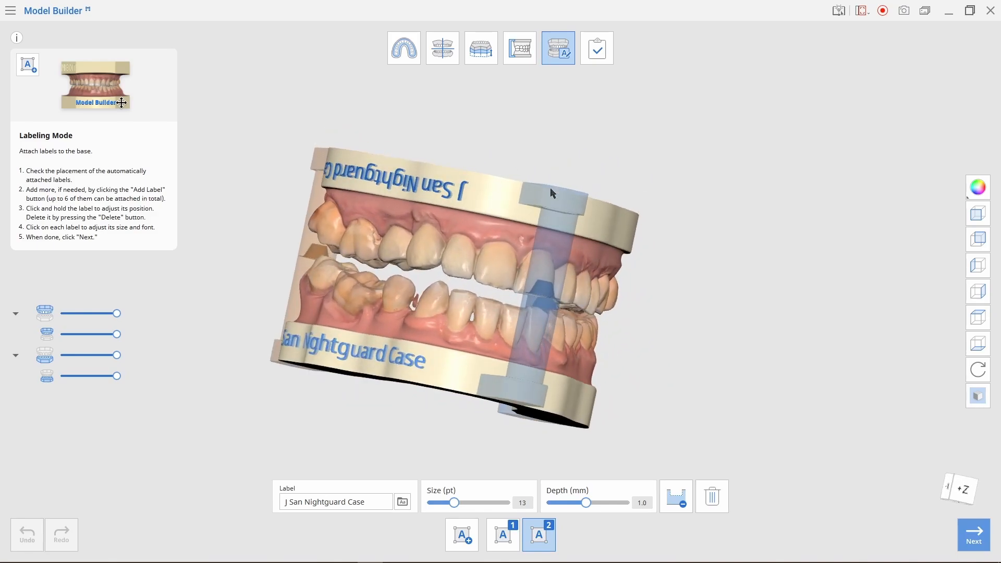
right_drag(224, 245, 829, 360)
drag(452, 366, 464, 379)
- Delete the upper base's case label
drag(486, 209, 505, 214)
right_drag(579, 237, 585, 272)
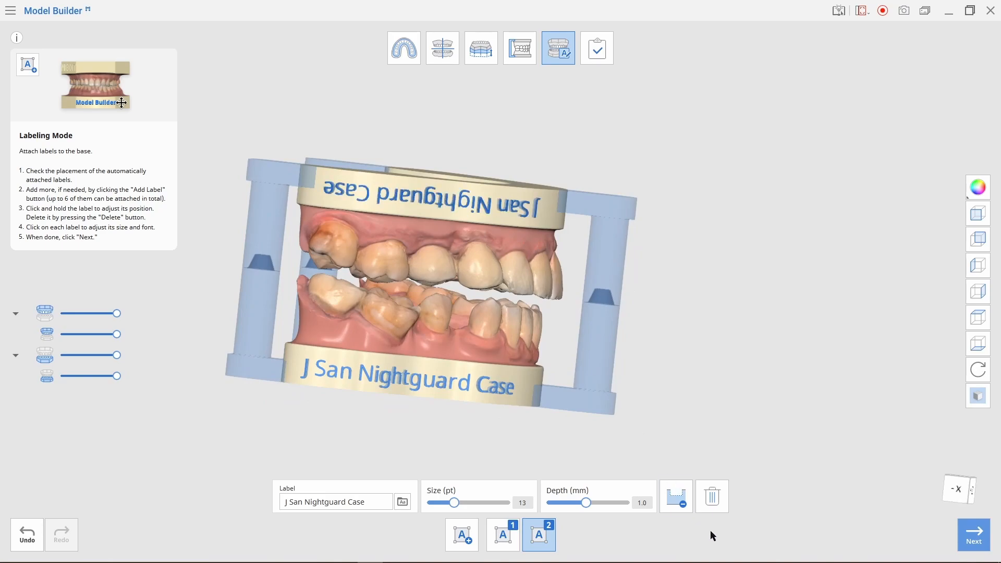
click(715, 504)
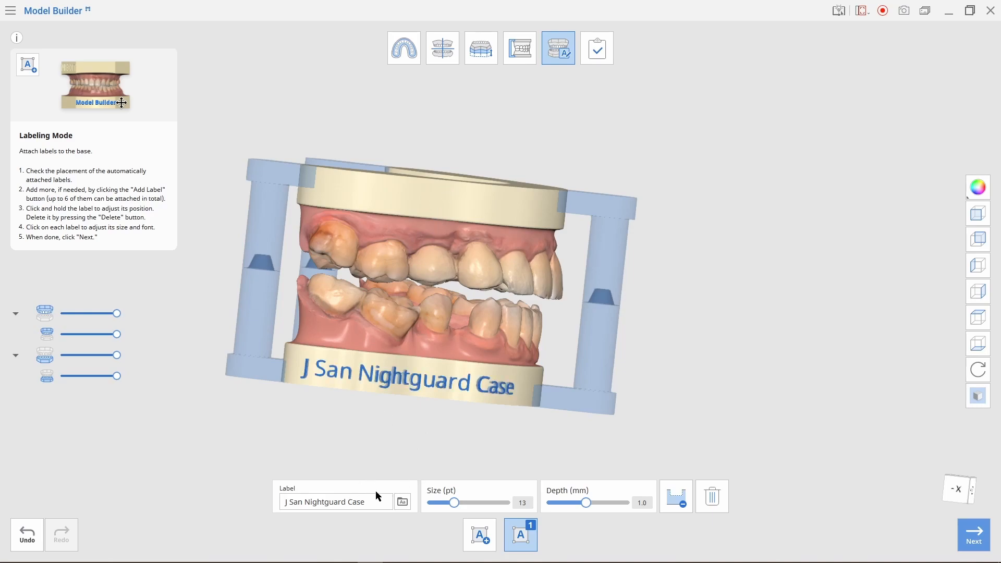
right_drag(765, 383, 490, 406)
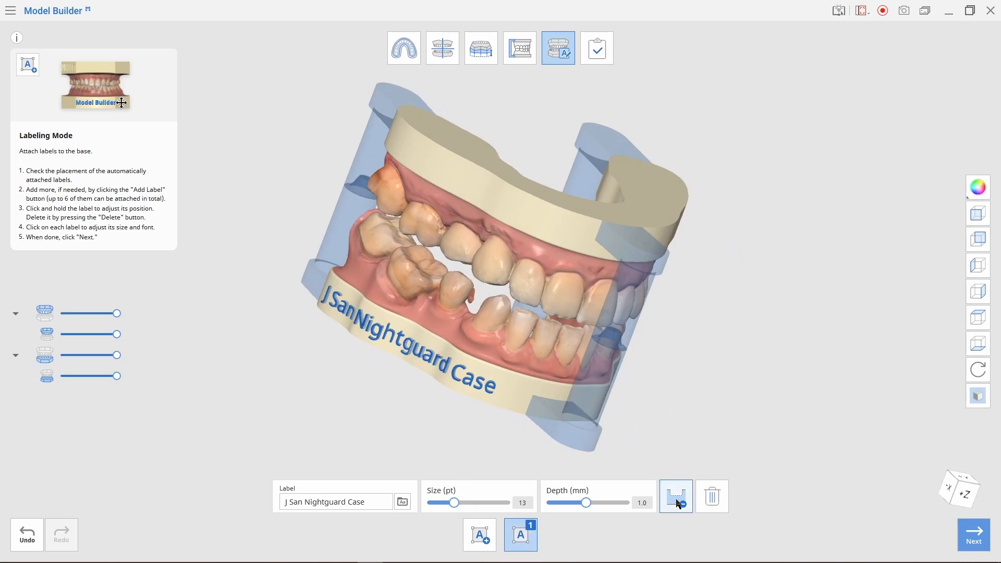
- Add an upper-base label with the dentist's name and phone number, positioned clear of the post
click(479, 534)
drag(482, 196, 489, 236)
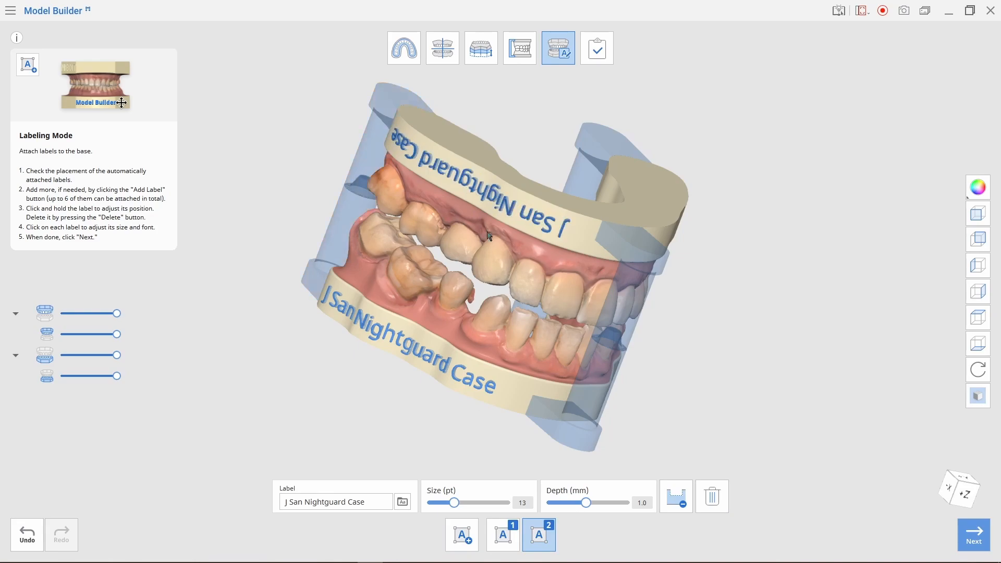
triple_click(374, 508)
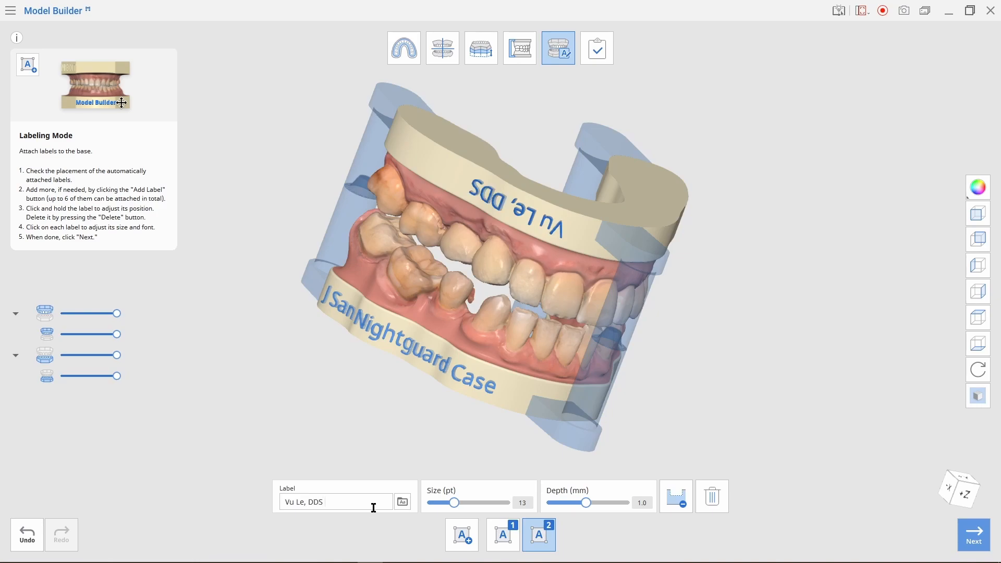
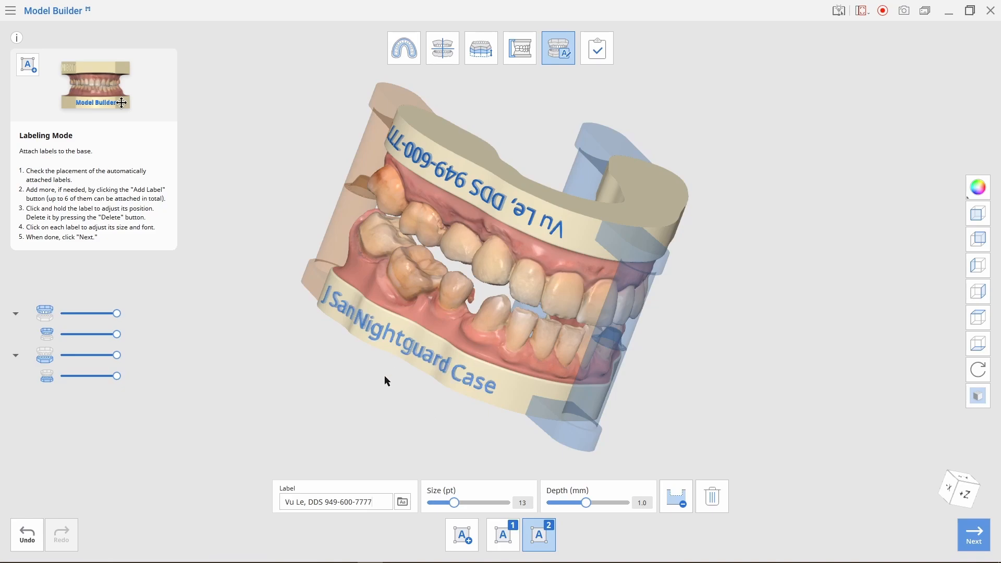
right_drag(385, 377, 637, 399)
drag(522, 209, 538, 212)
right_drag(703, 255, 828, 514)
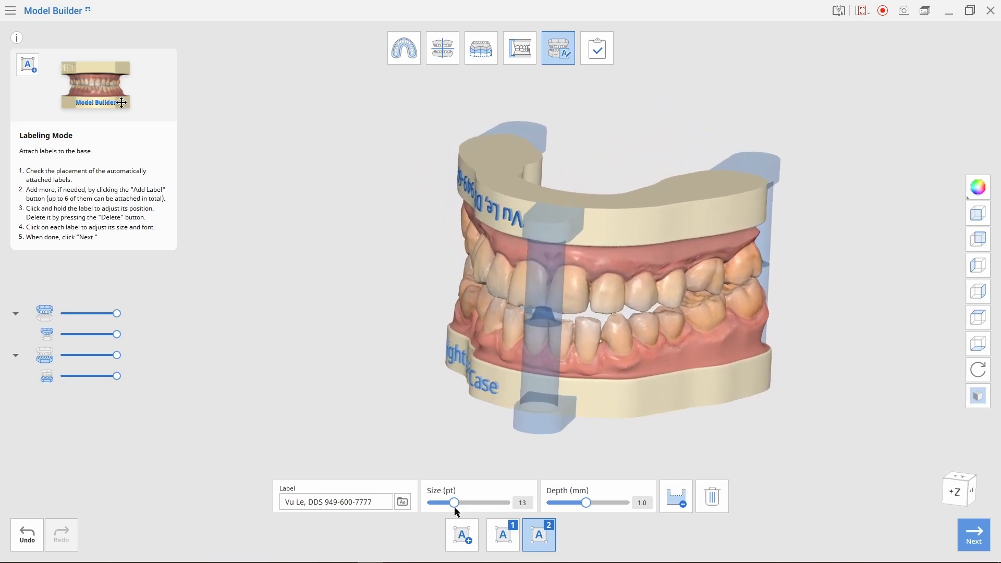
click(462, 535)
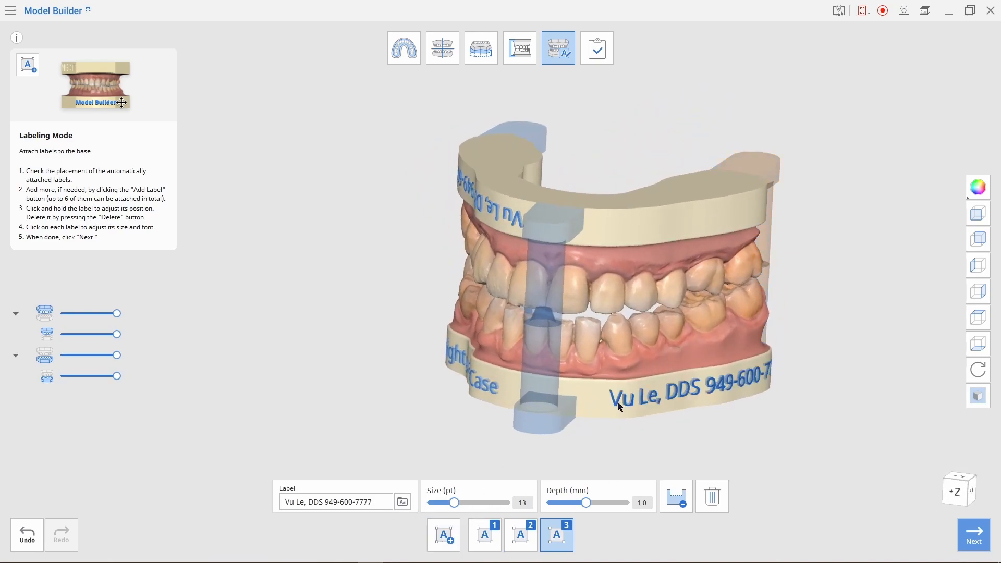
drag(655, 404, 634, 408)
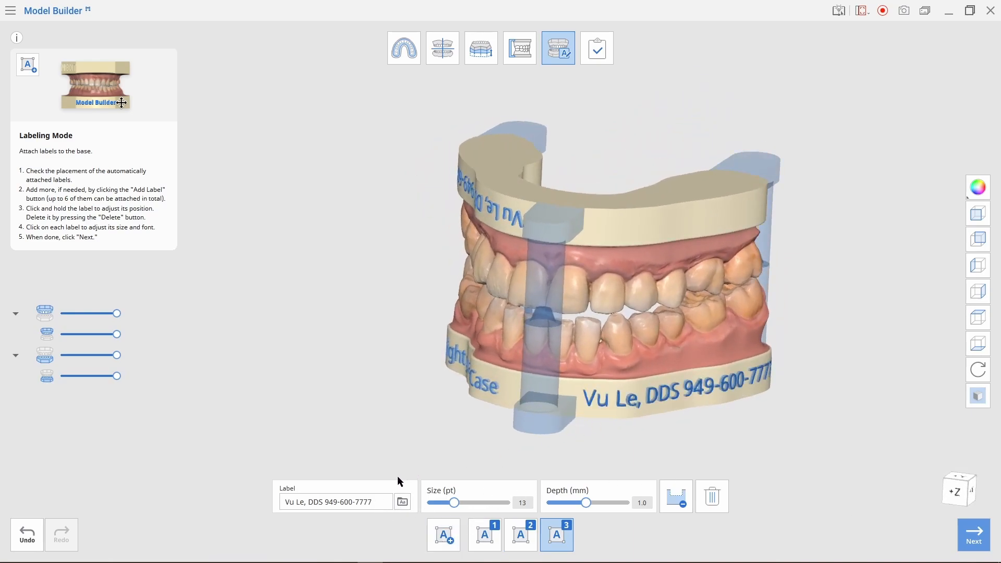
triple_click(368, 504)
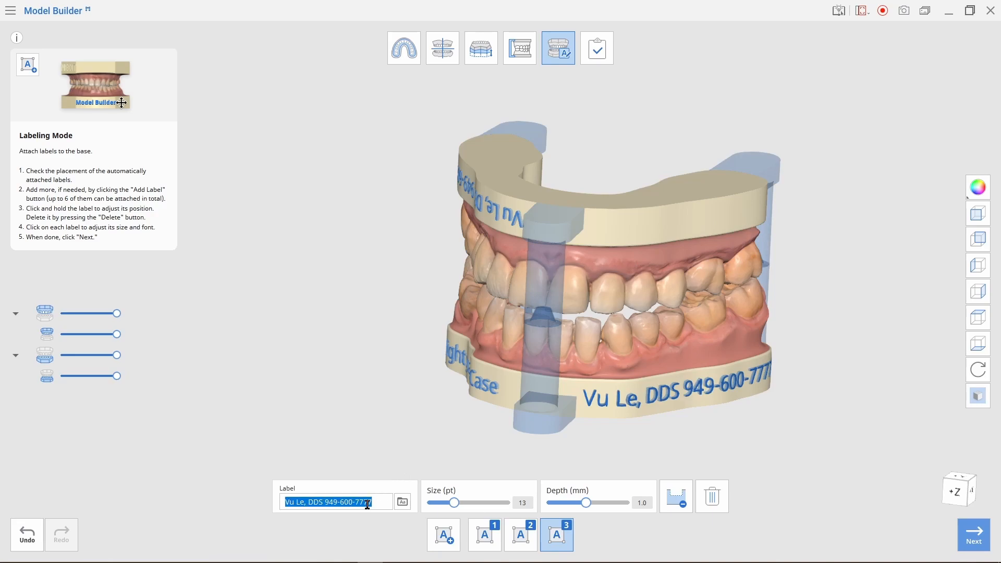
text(www.simpletooth.com)
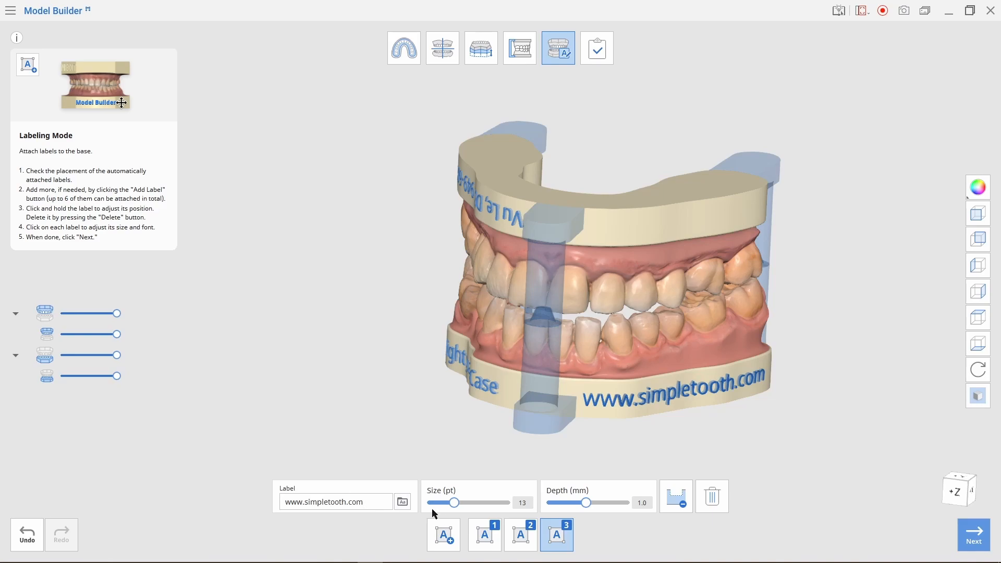
click(433, 534)
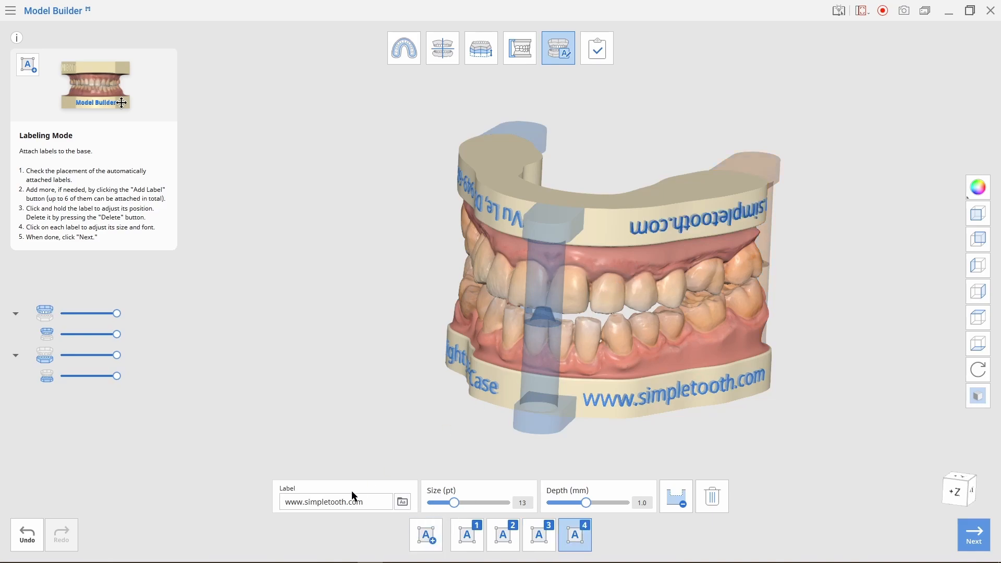
- Change the fourth label to Pre-operative at 13 pt, 0.5 mm depth, centred on the upper base
drag(356, 502, 287, 502)
key(BackSpace)
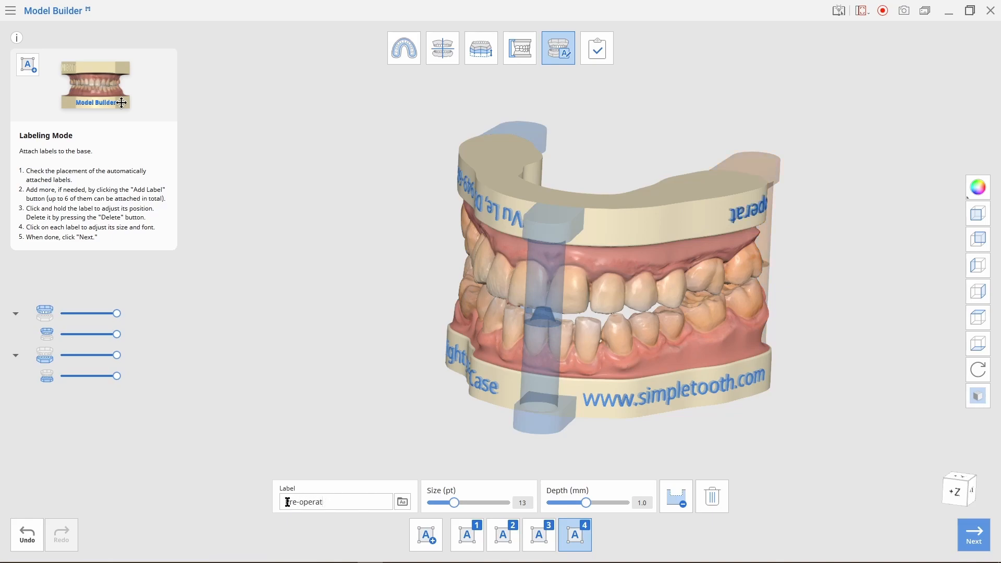
text(Pre-operative)
drag(733, 255, 675, 232)
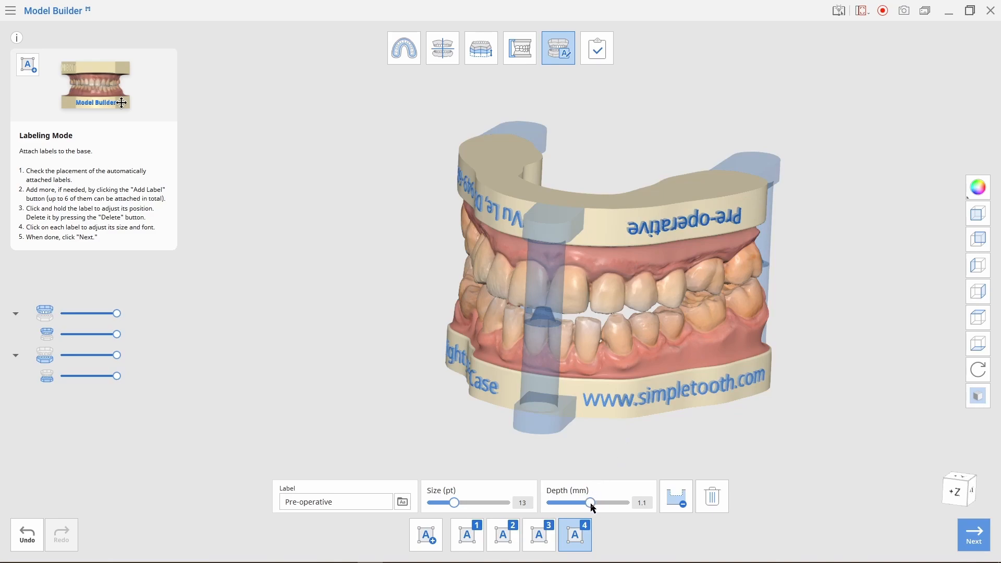
drag(571, 505, 582, 506)
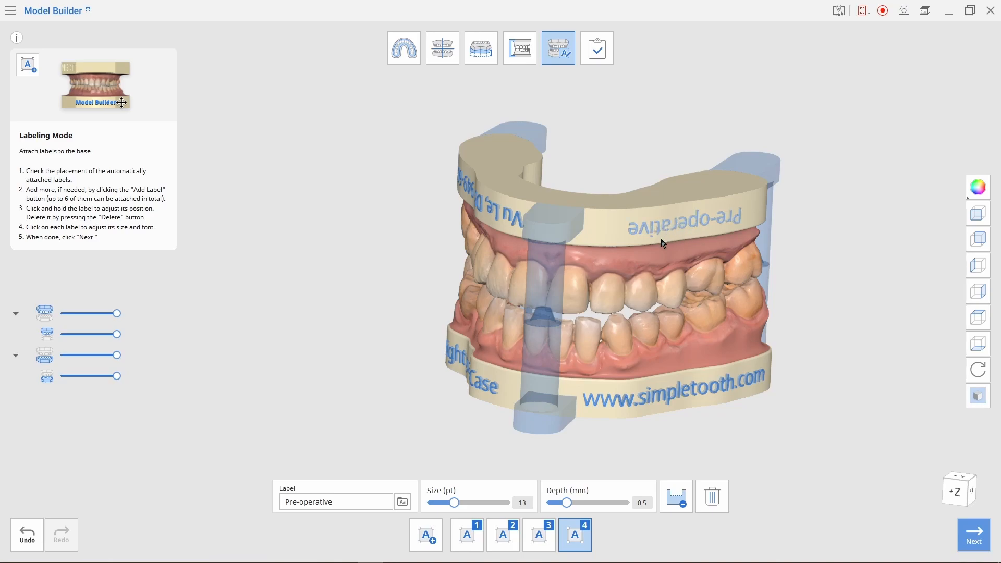
click(678, 504)
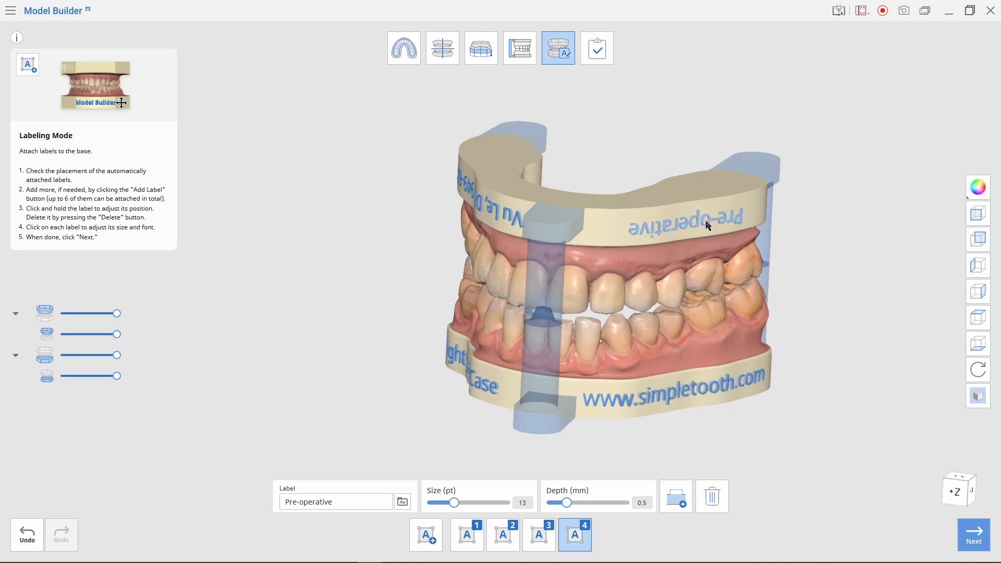
right_drag(793, 286, 698, 281)
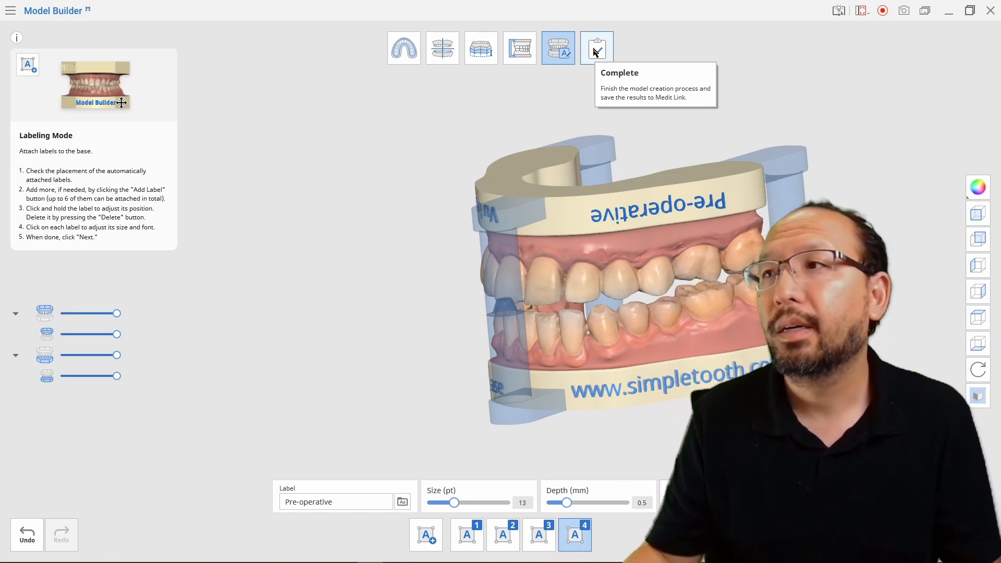
- Complete the model and save it to Medit Link as the Nightguard Case Articulated Models project
click(596, 51)
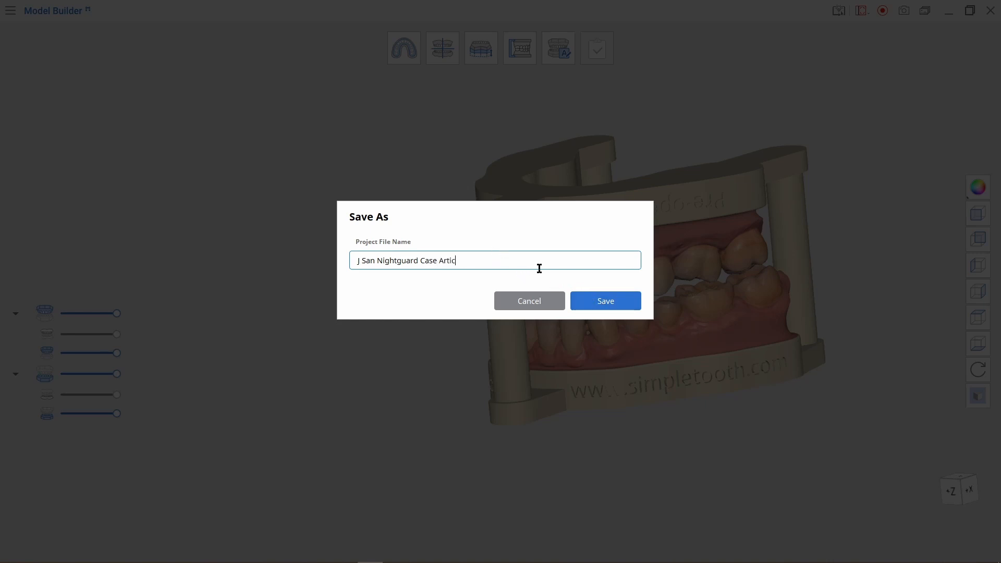
text(d Models)
click(627, 306)
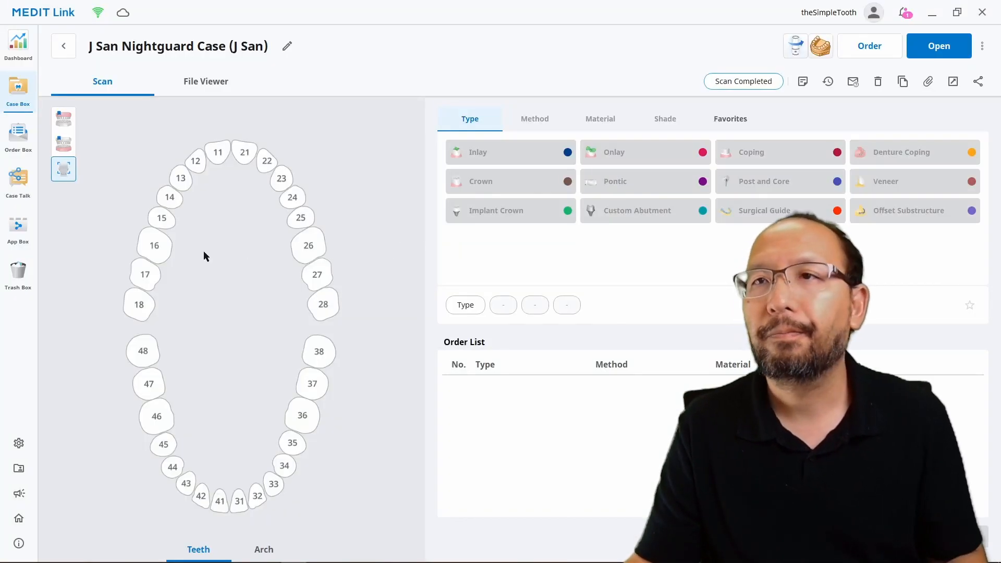
- Inspect the dental models in File Viewer, toggling the Model Builder base off and on, then open the export settings
click(206, 82)
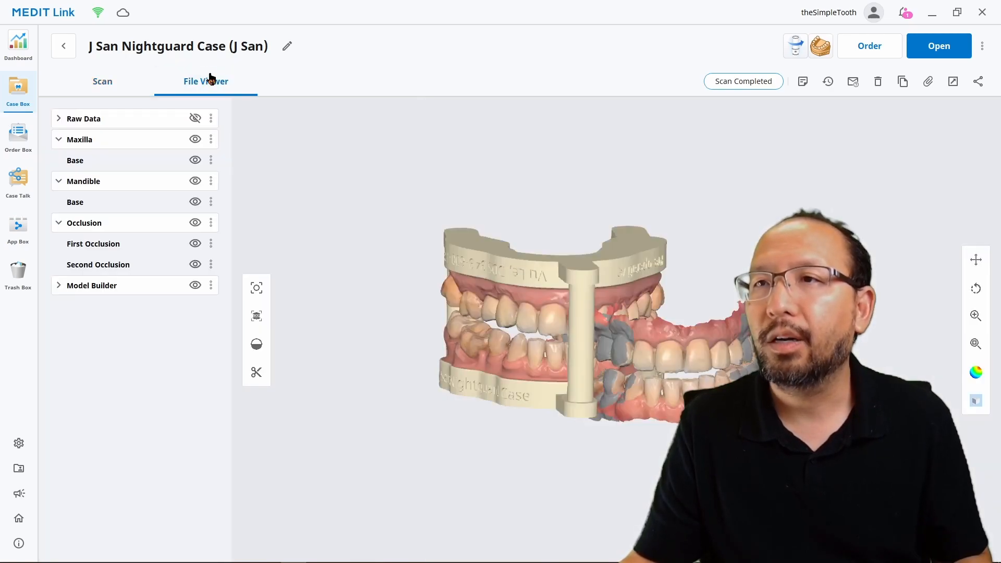
right_drag(498, 278, 612, 296)
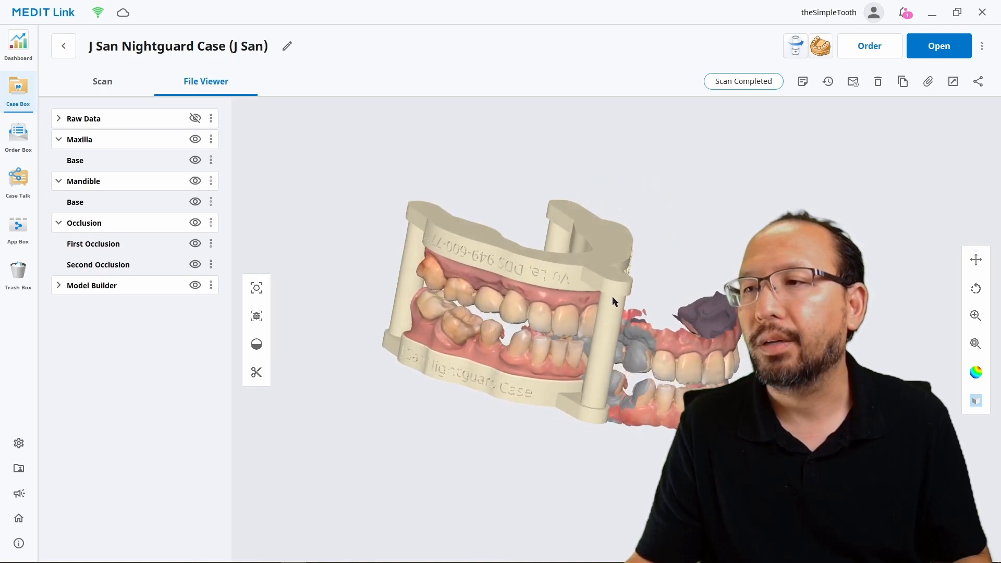
click(195, 285)
click(196, 287)
click(196, 286)
click(195, 286)
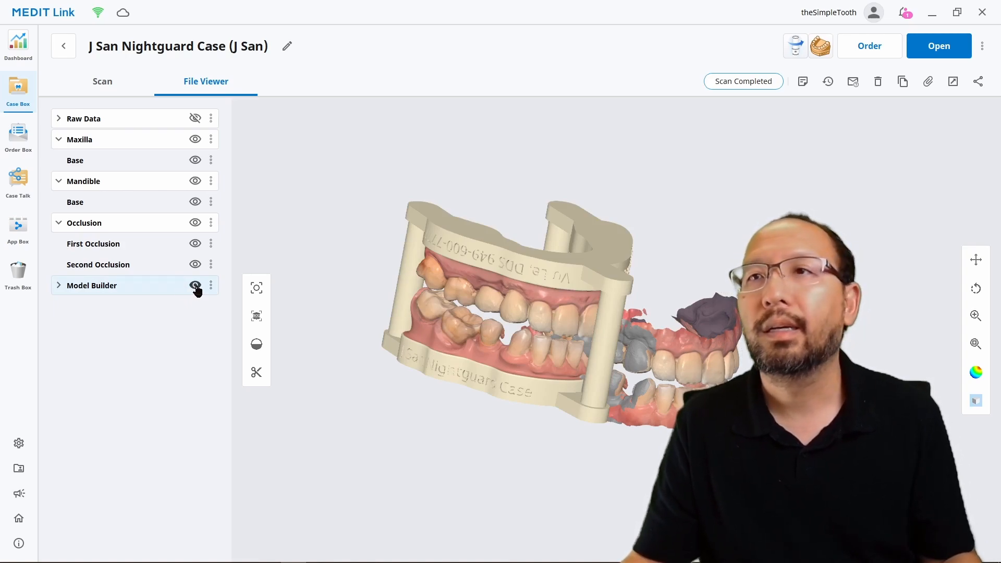
click(196, 287)
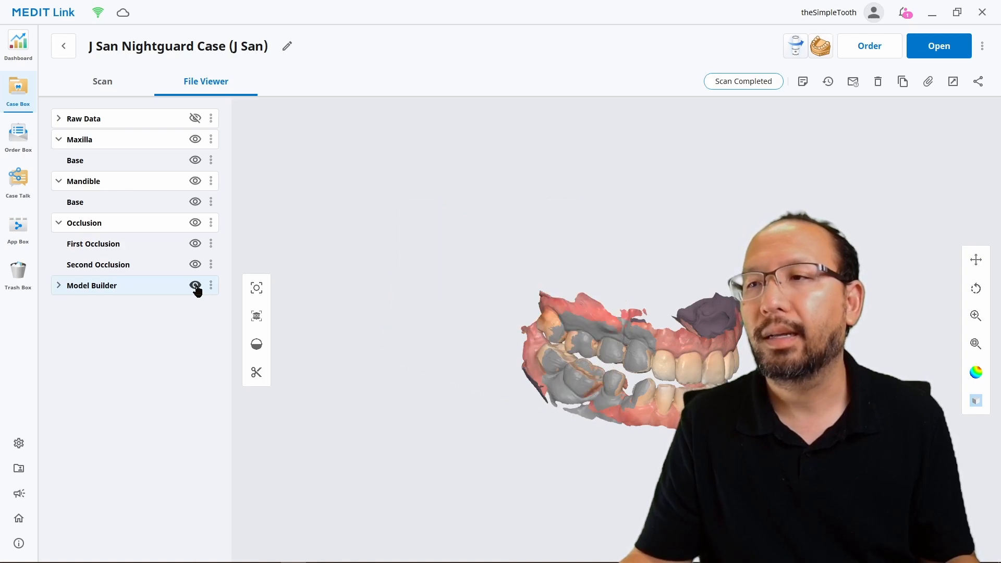
click(195, 287)
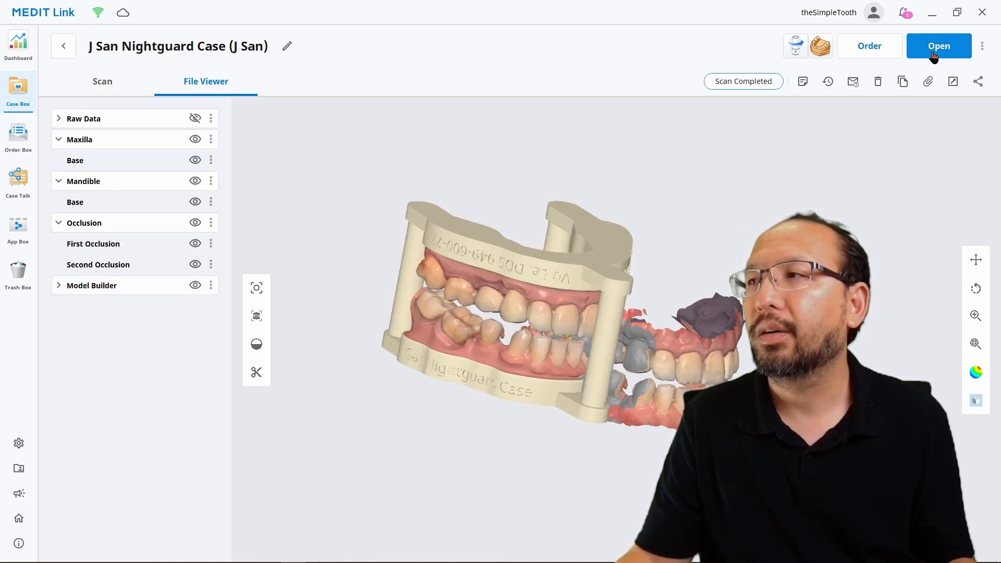
click(952, 83)
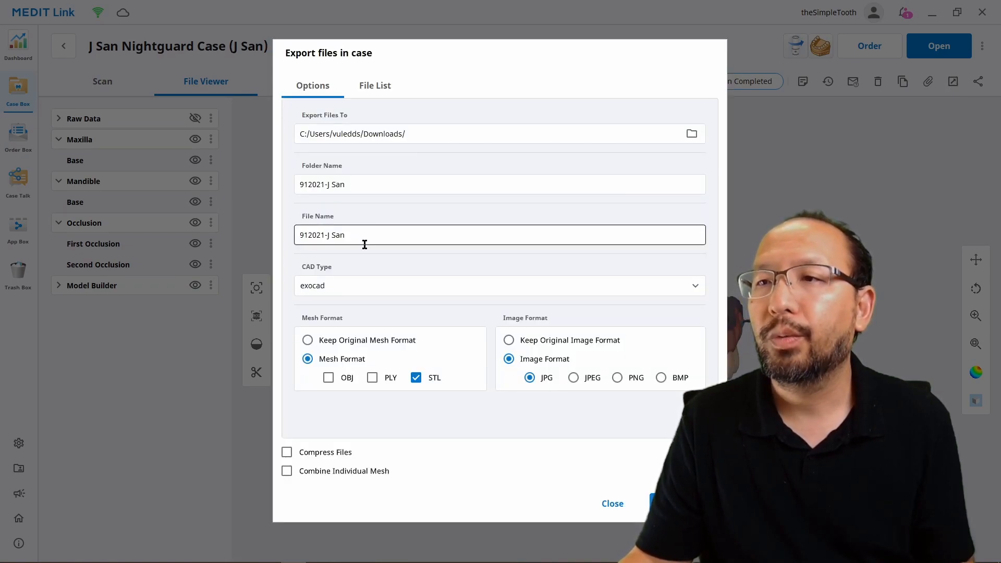
- In the File List, deselect the Maxilla, Mandible, Occlusion and Project files, keeping only 3DData
click(377, 87)
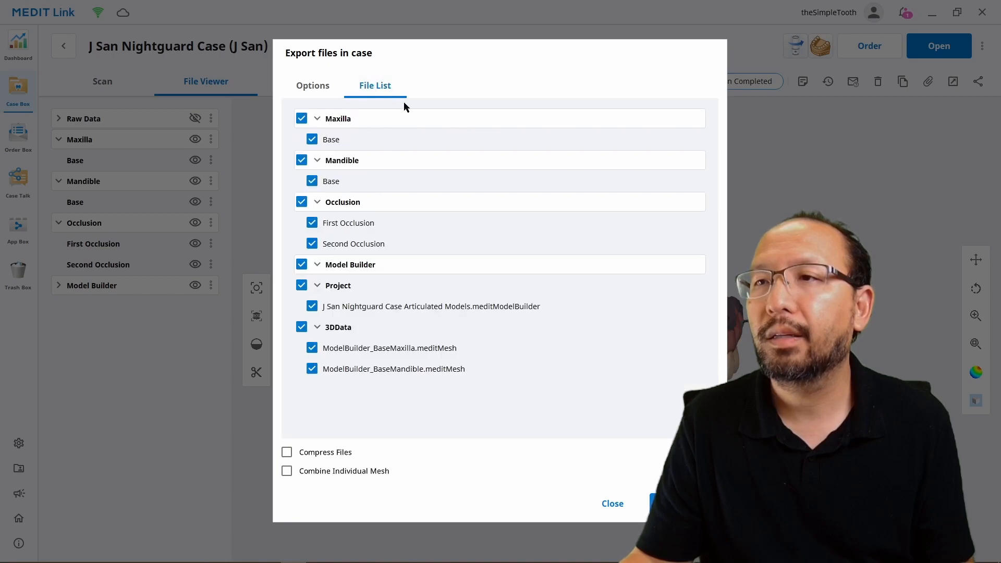
click(302, 120)
click(302, 161)
click(302, 203)
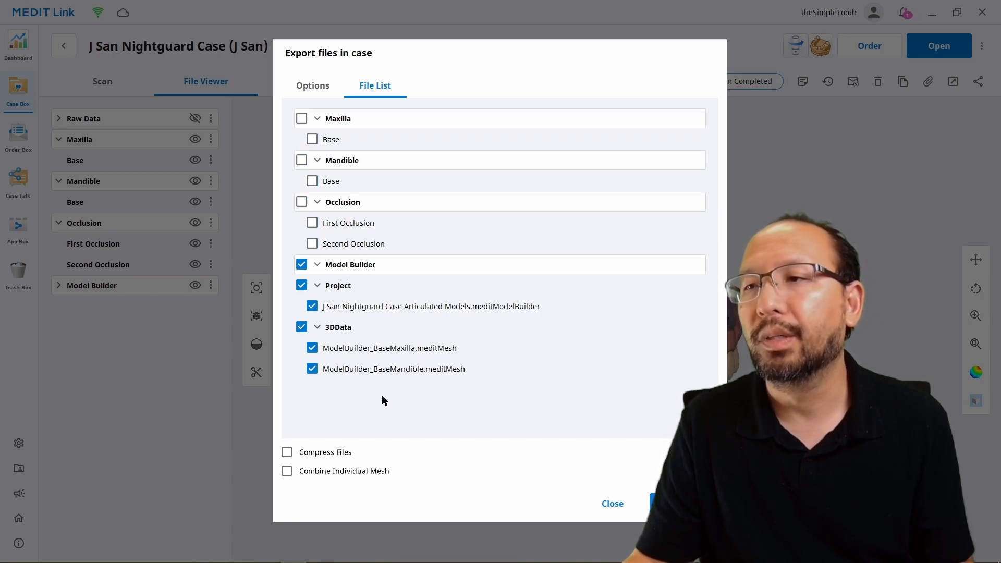
click(302, 287)
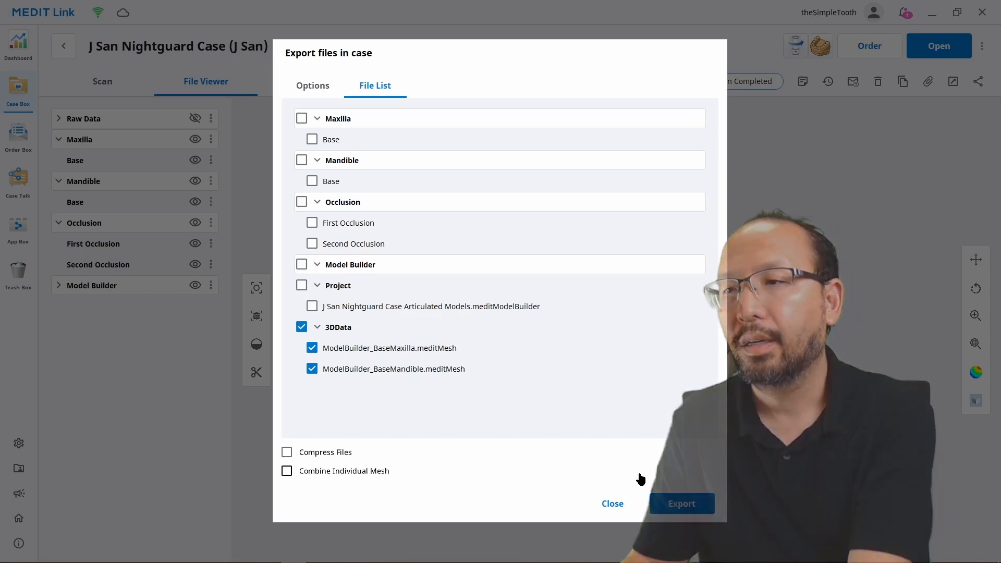
- Export the base meshes into a new folder and open the folder containing them
click(695, 508)
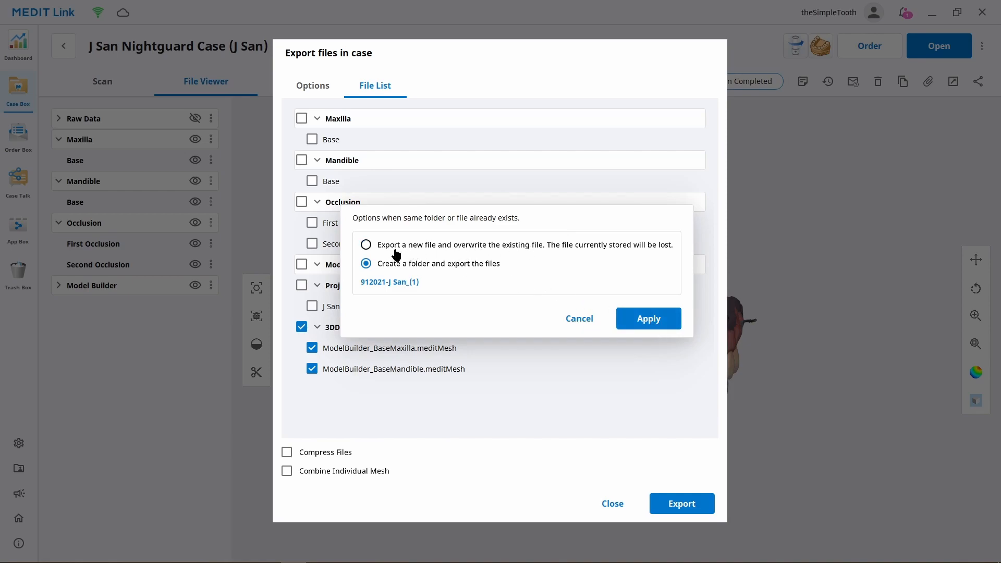
click(651, 325)
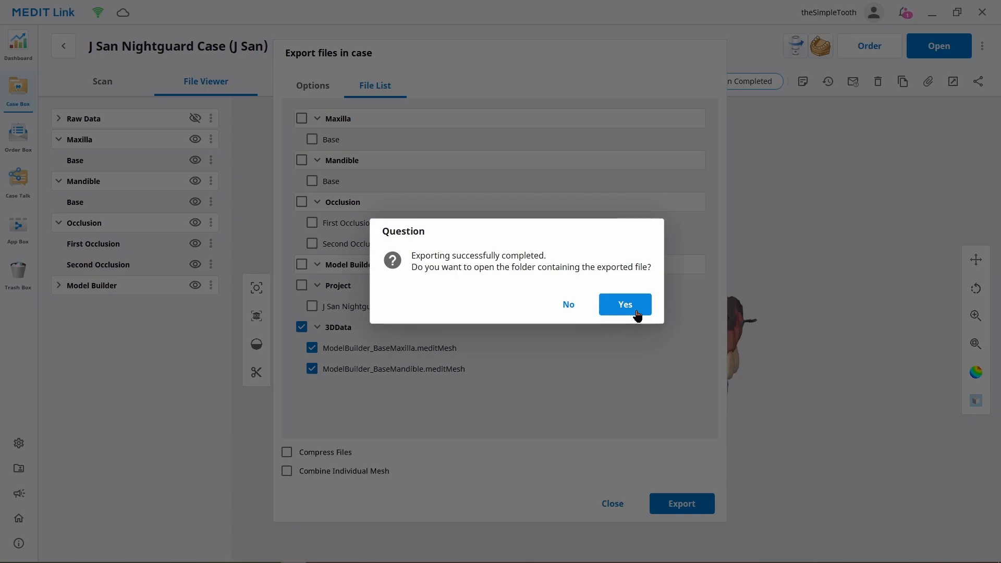
click(625, 305)
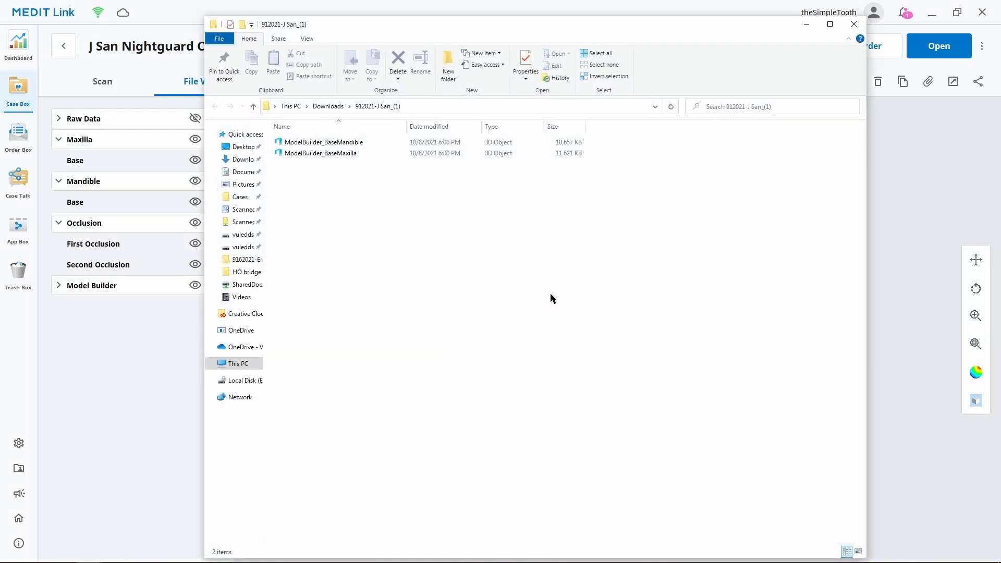
double_click(343, 153)
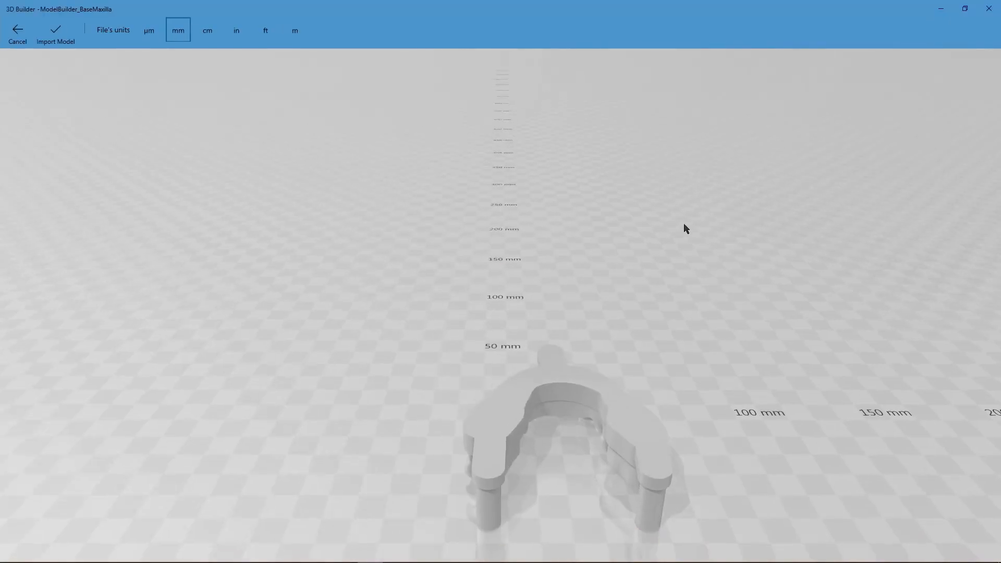
drag(686, 229, 424, 66)
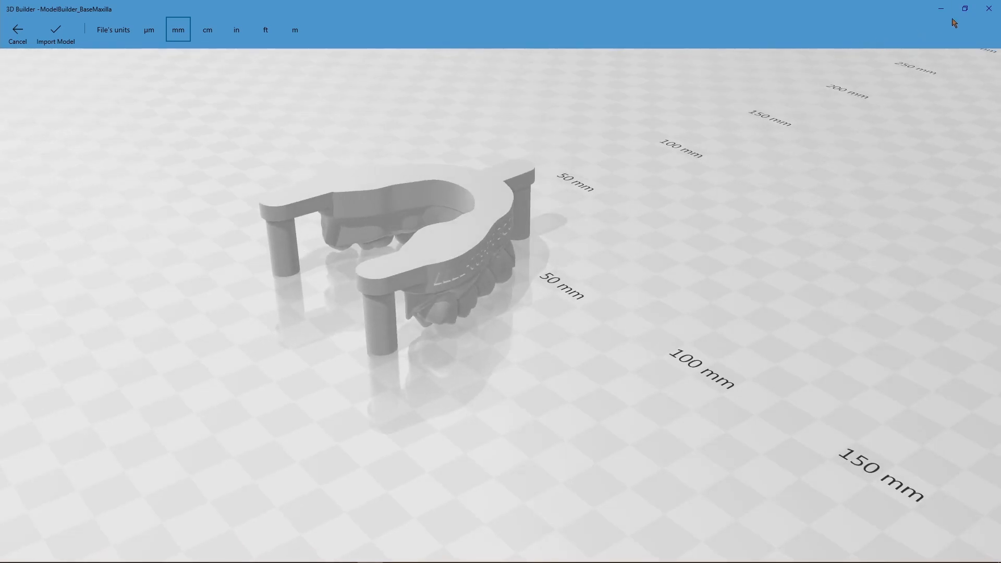
click(989, 8)
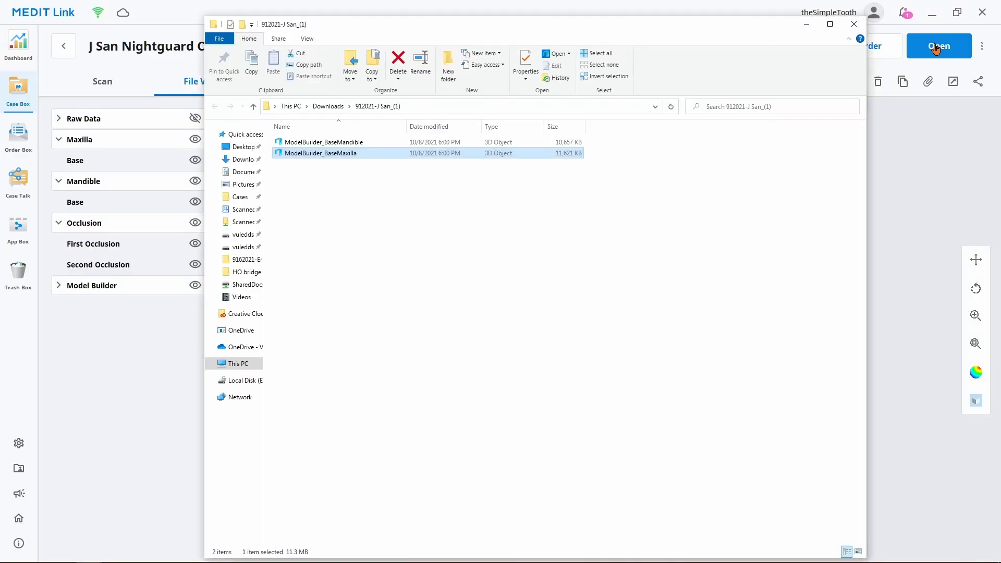
double_click(434, 152)
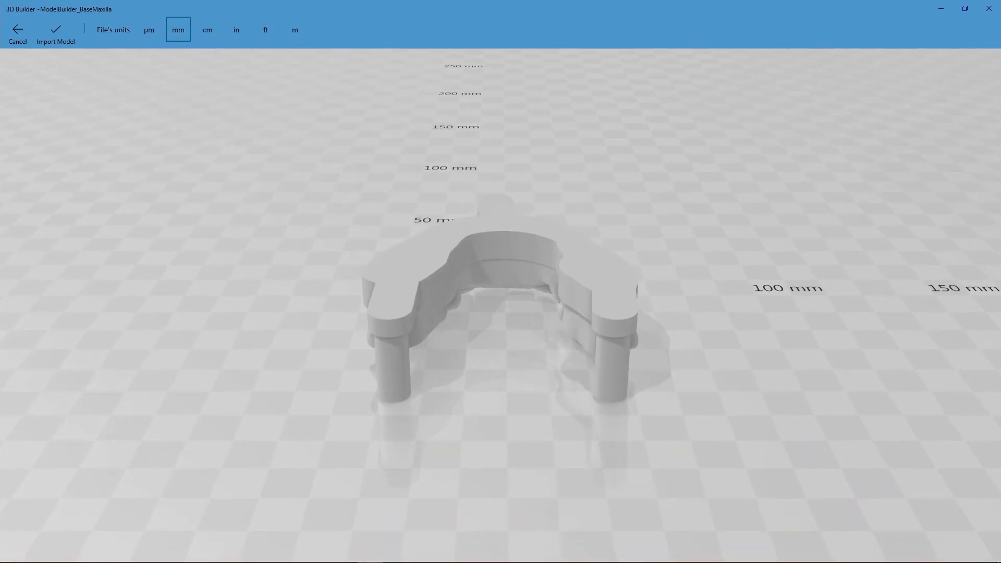
click(988, 8)
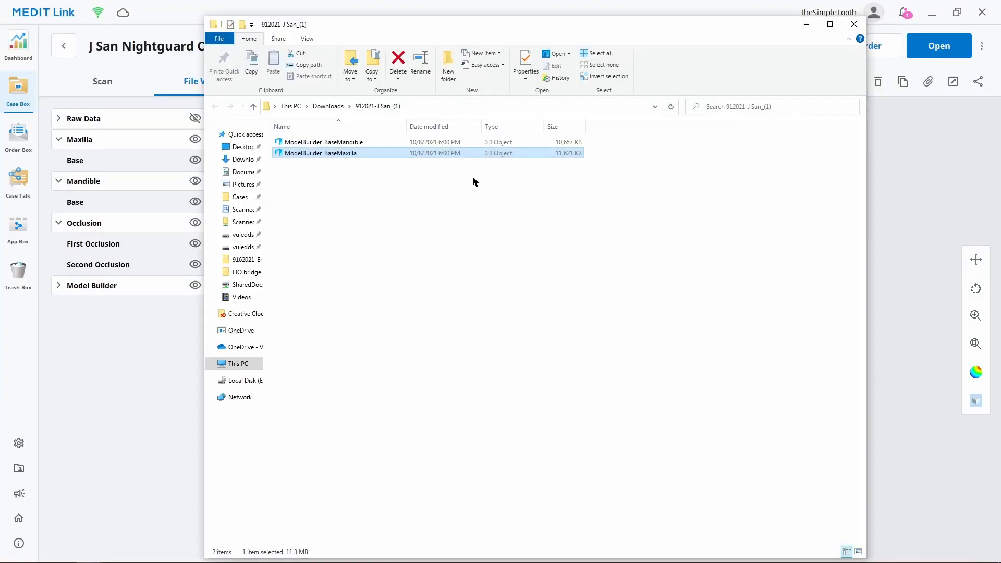
double_click(468, 142)
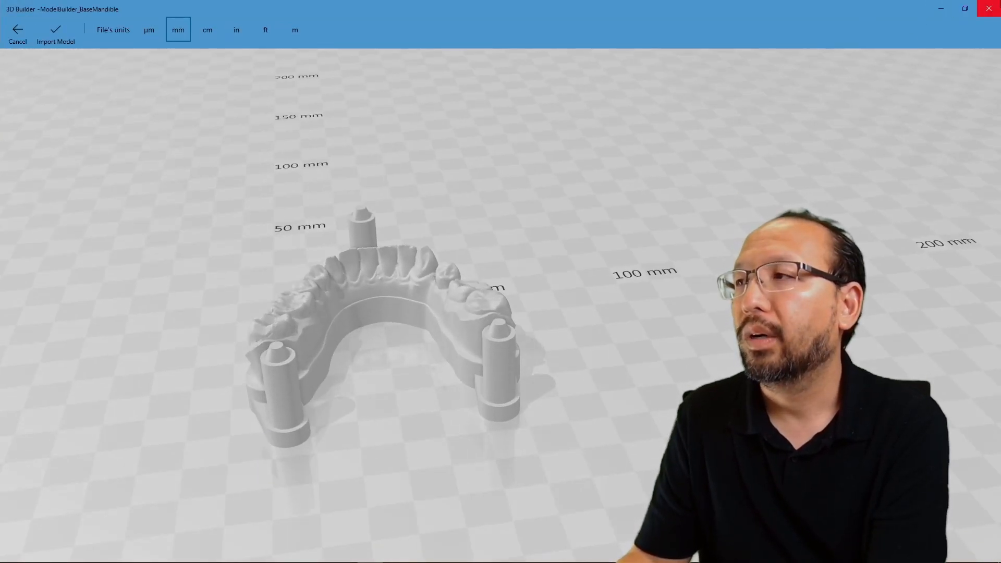
click(989, 9)
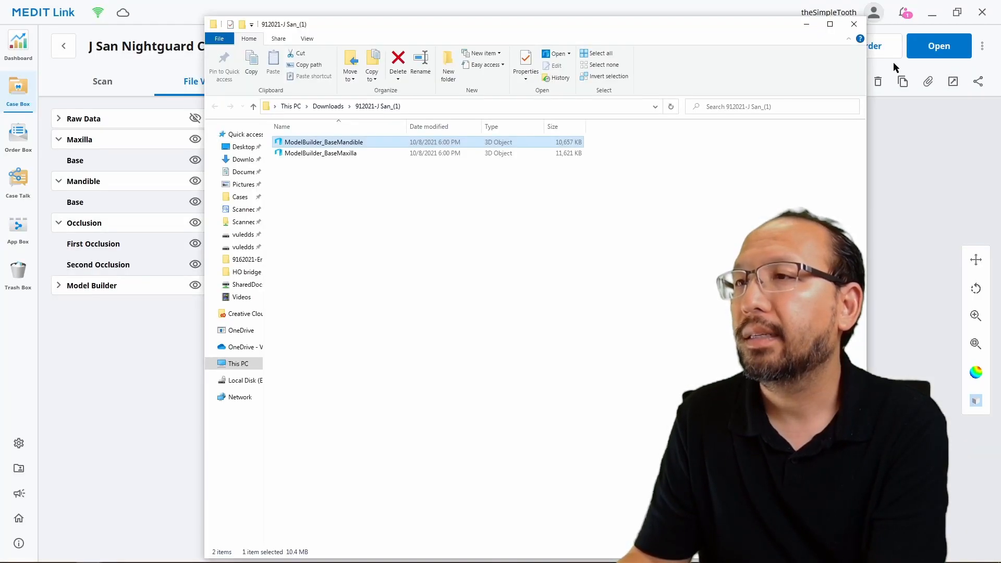
right_click(320, 155)
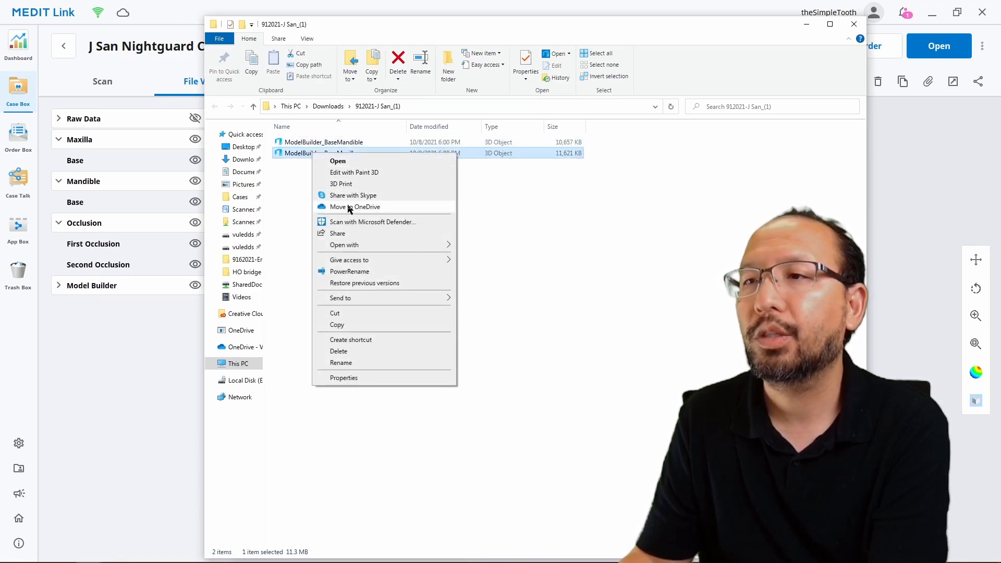
mouse_move(362, 246)
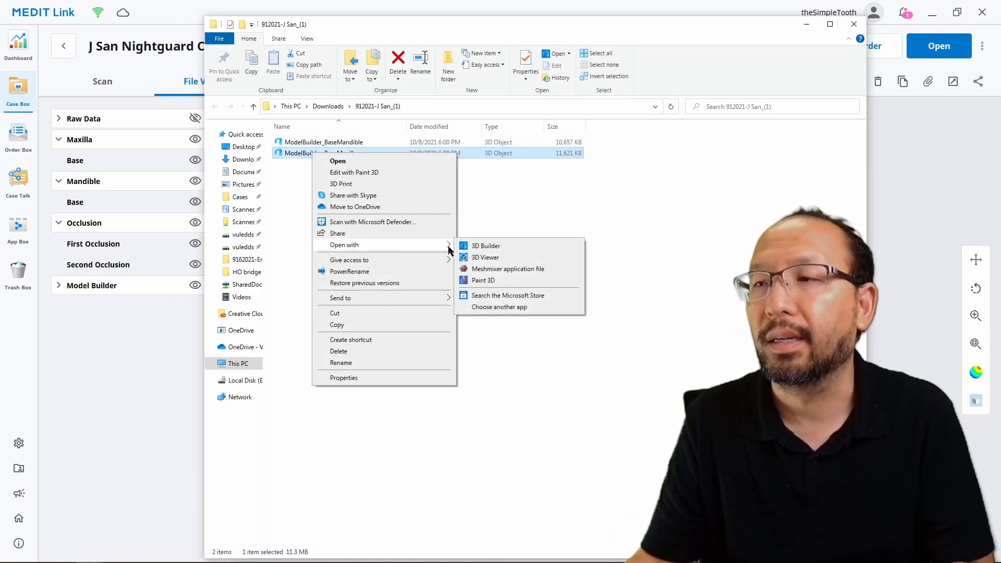
click(501, 307)
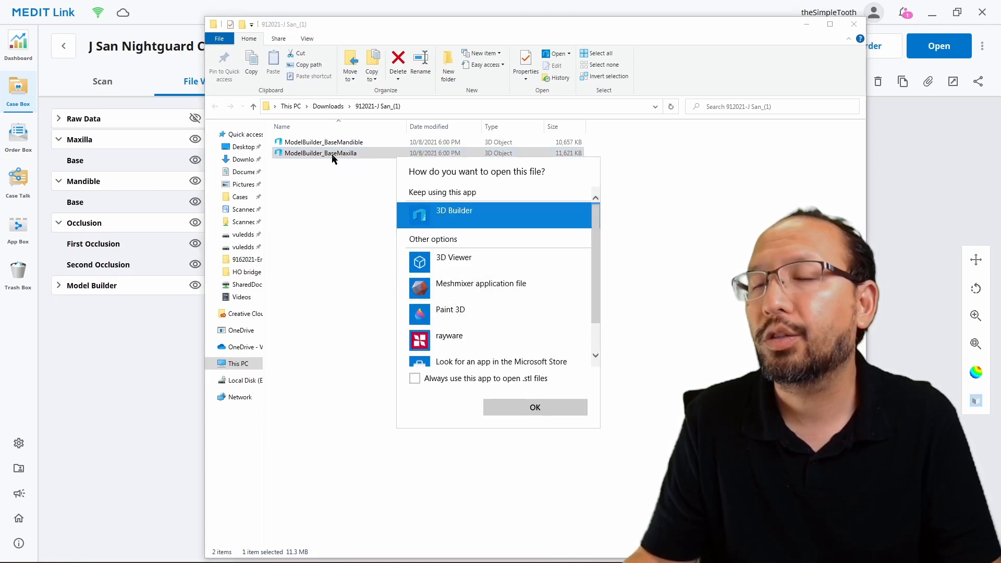
scroll(455, 328, down, 2)
scroll(456, 322, up, 2)
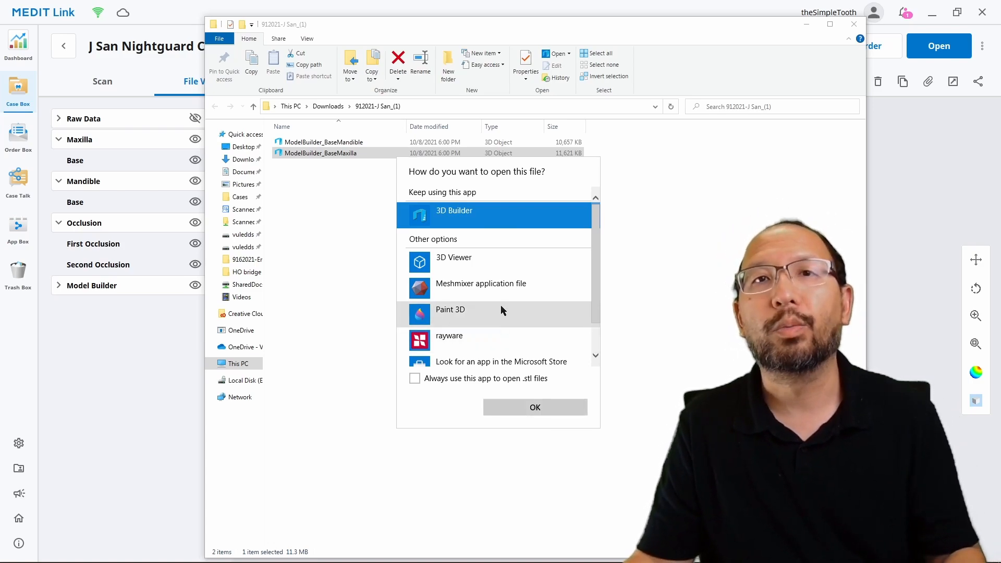
click(528, 409)
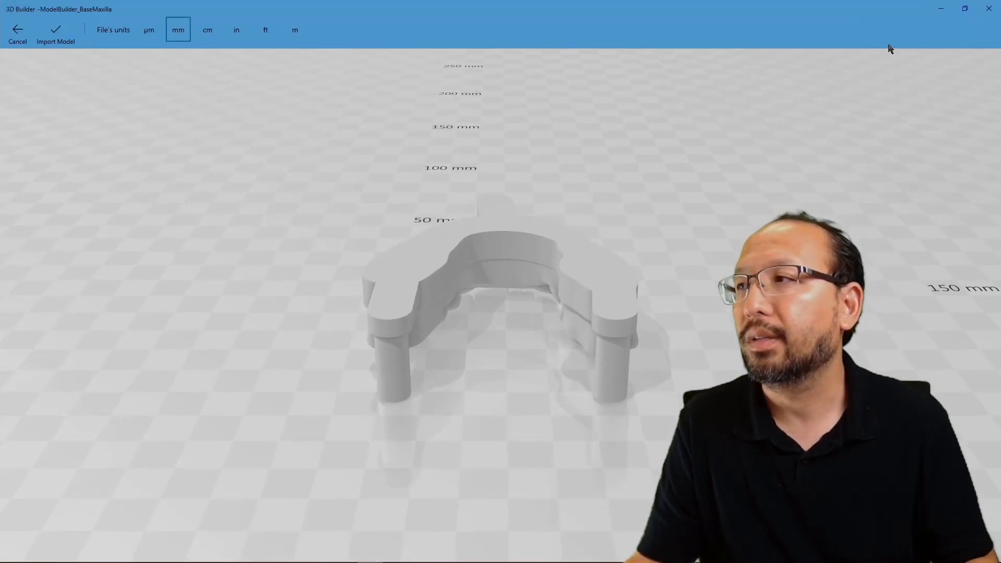
click(988, 8)
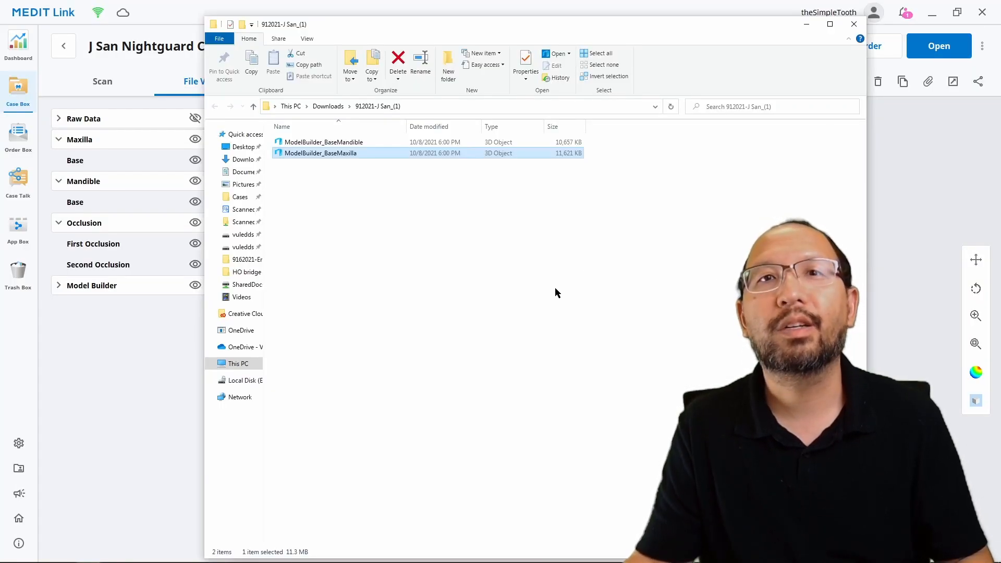